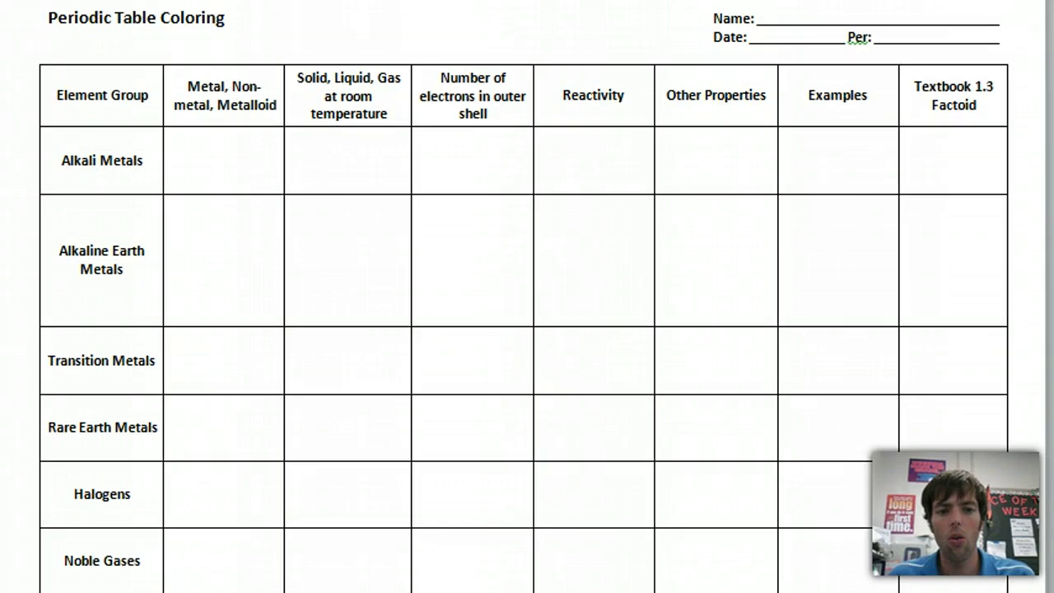
Enter Metals, Solids and 1 in red in the Alkali Metals row.
scroll(527, 296, down, 1)
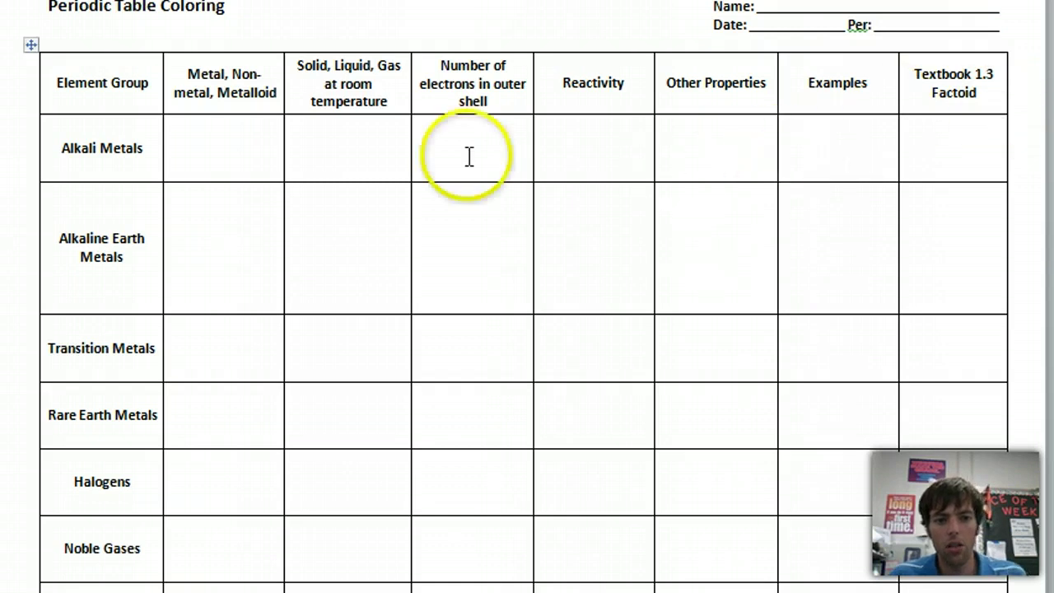
click(205, 144)
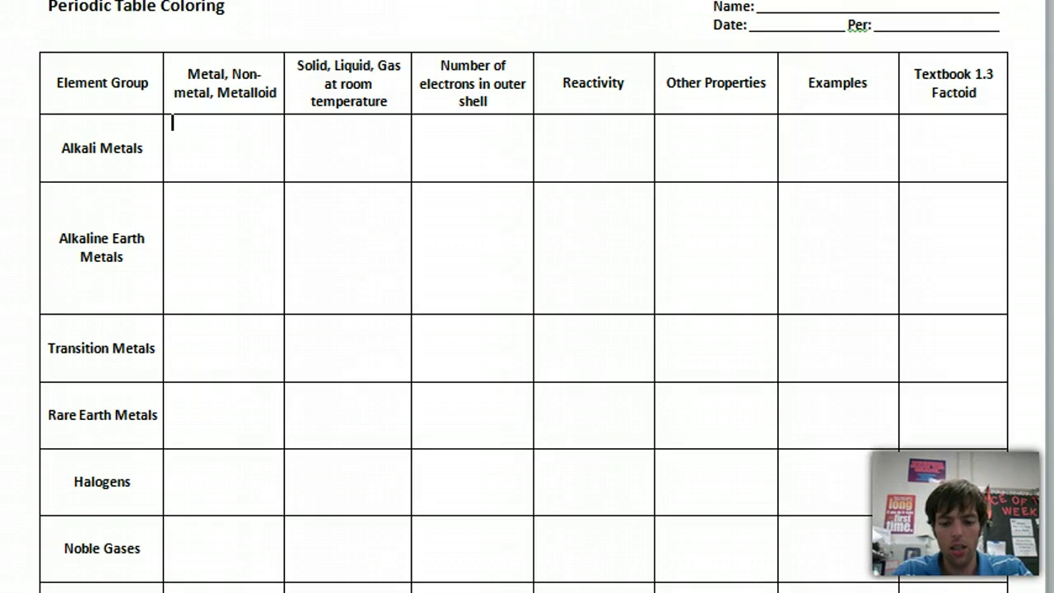
text(Metals)
key(Tab)
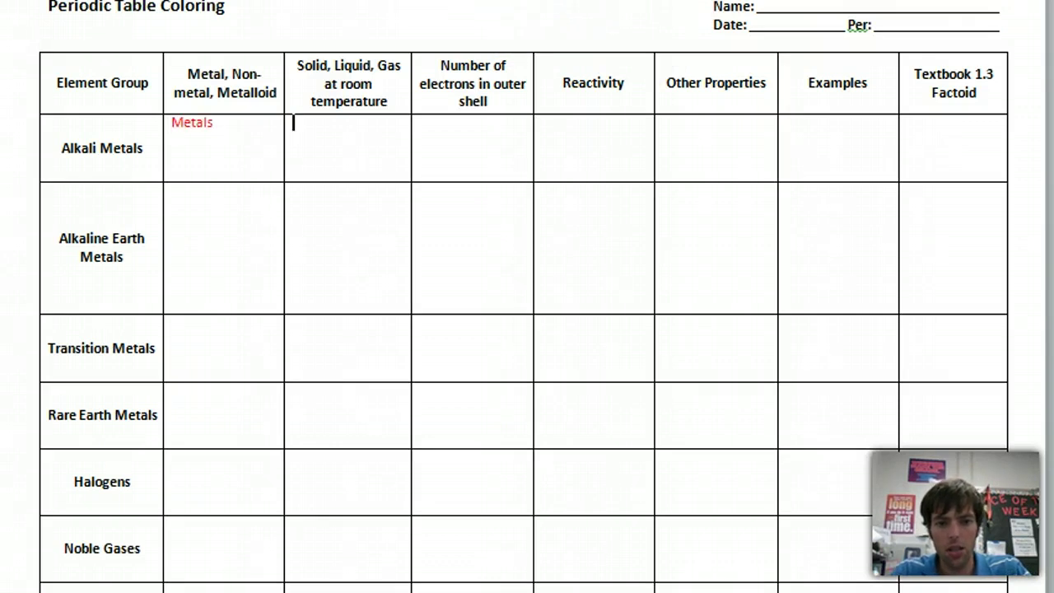
text(S)
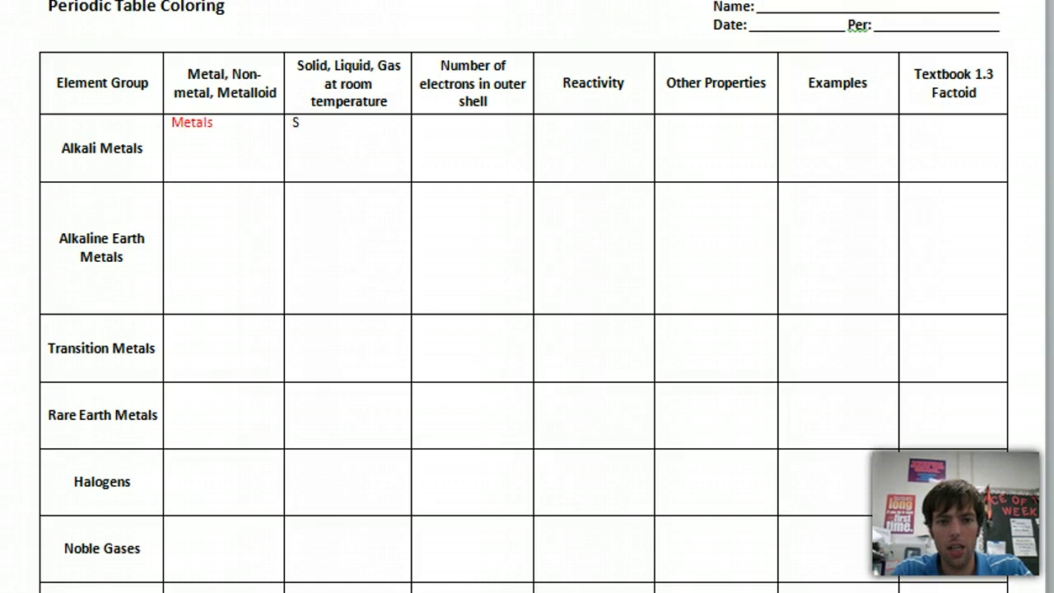
text(olids)
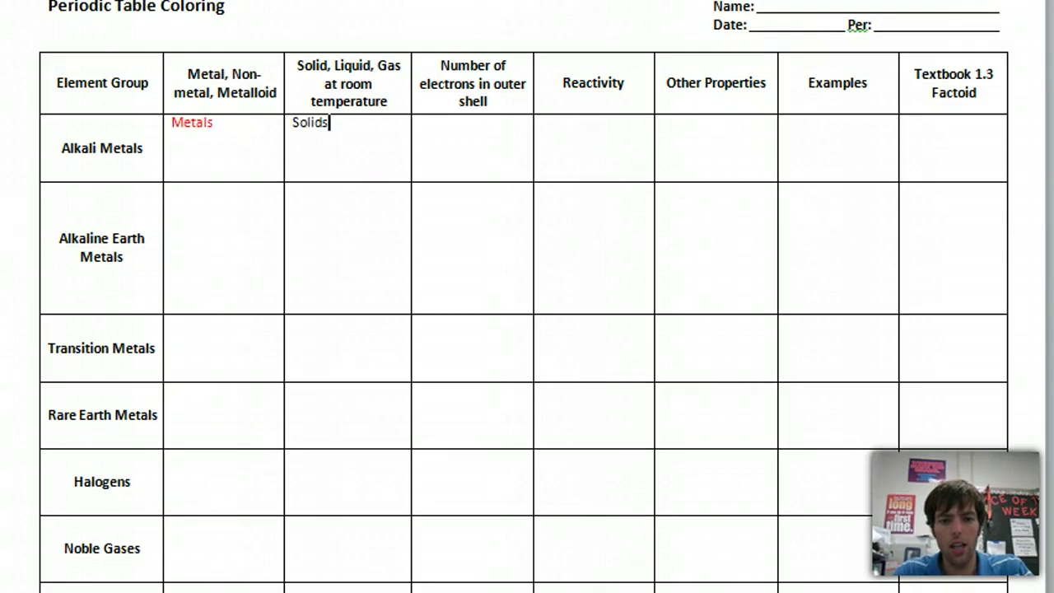
drag(216, 160, 914, 136)
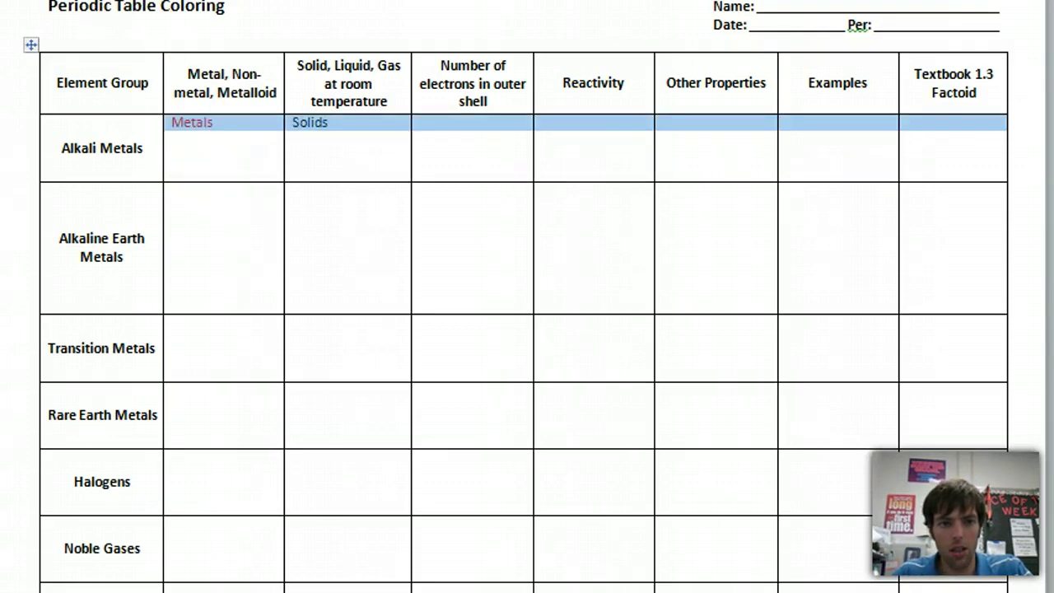
click(449, 137)
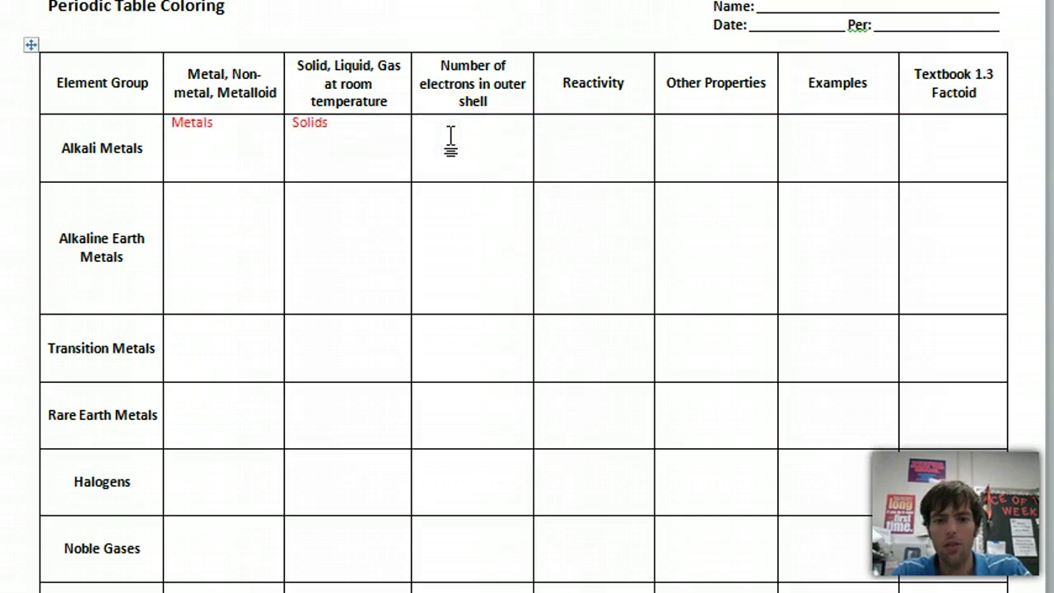
text(1)
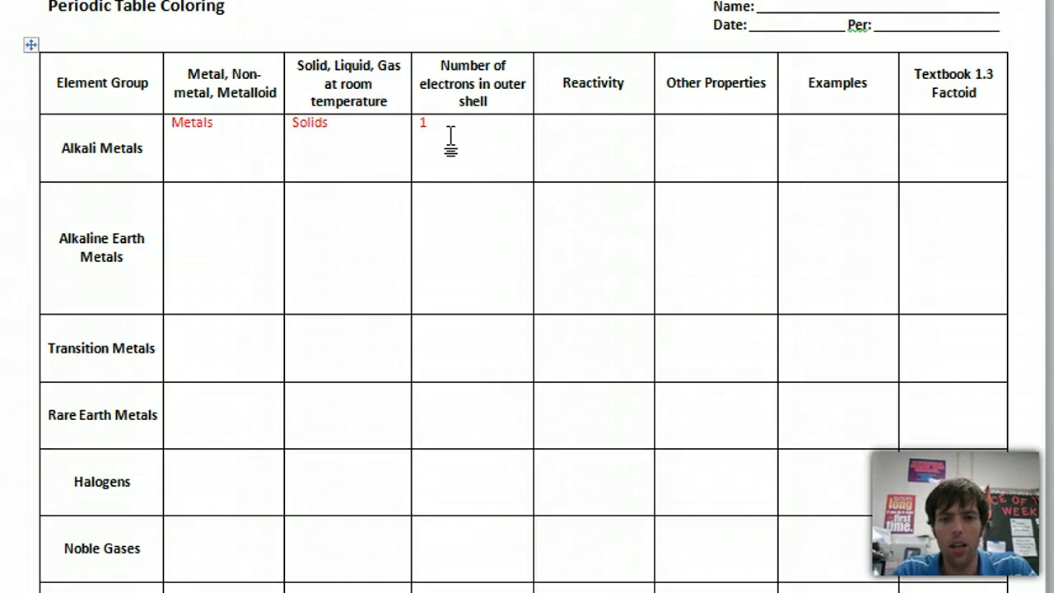
Fill the Reactivity and Other Properties cells with VERY! and soft, silver.
key(Tab)
text(VERY)
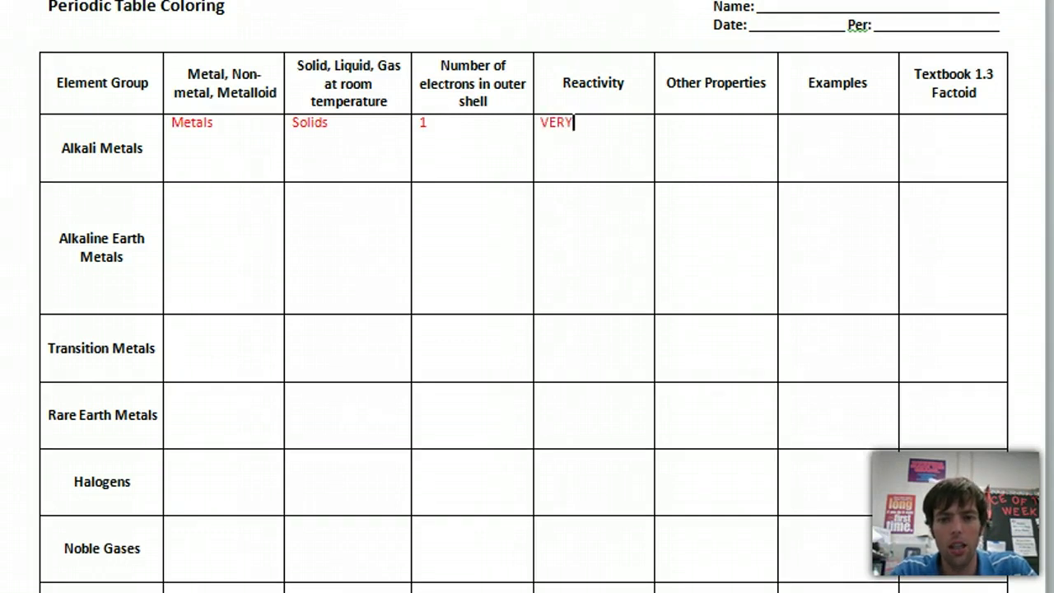
text(!)
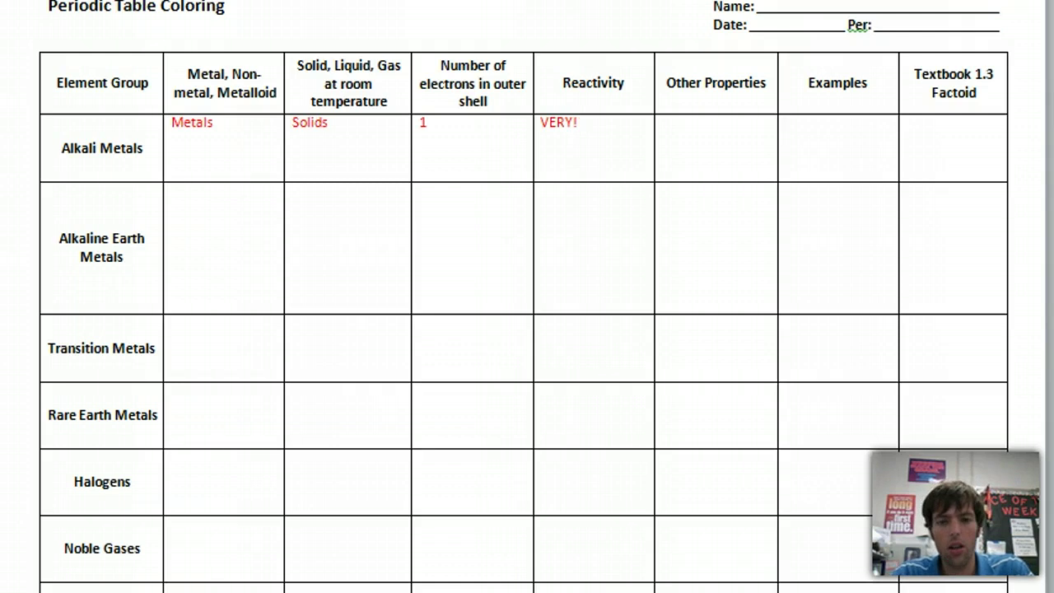
key(Tab)
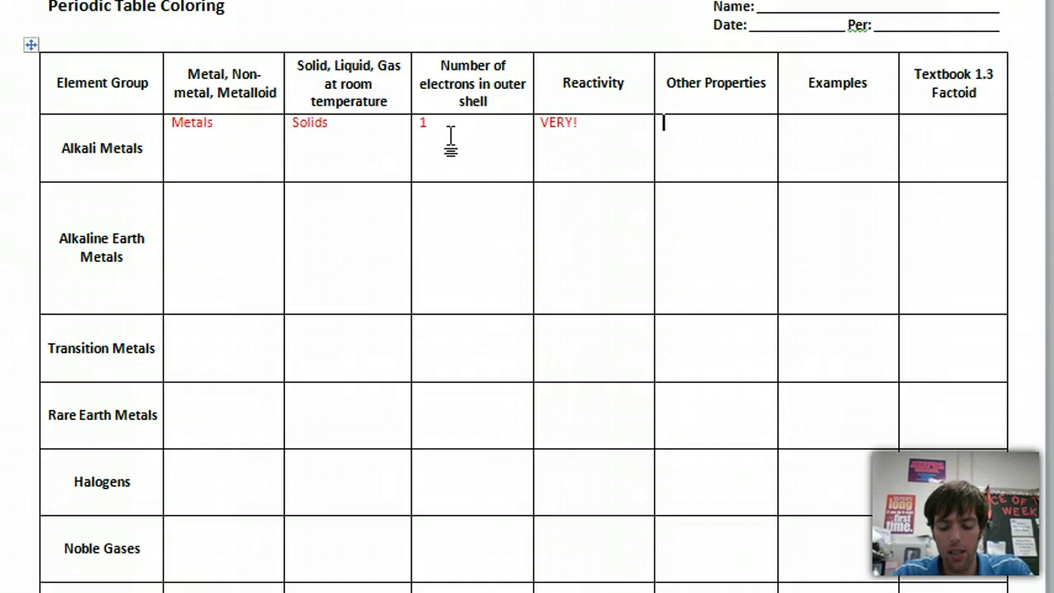
text(SOFT)
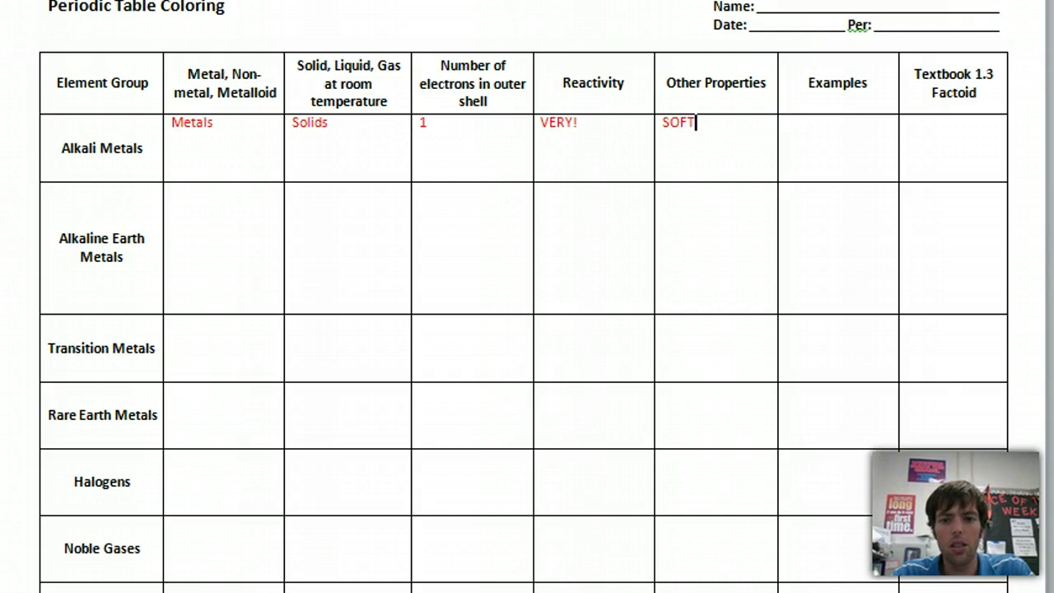
key(BackSpace)
key(BackSpace)
key(BackSpace)
key(BackSpace)
text(soft, silver)
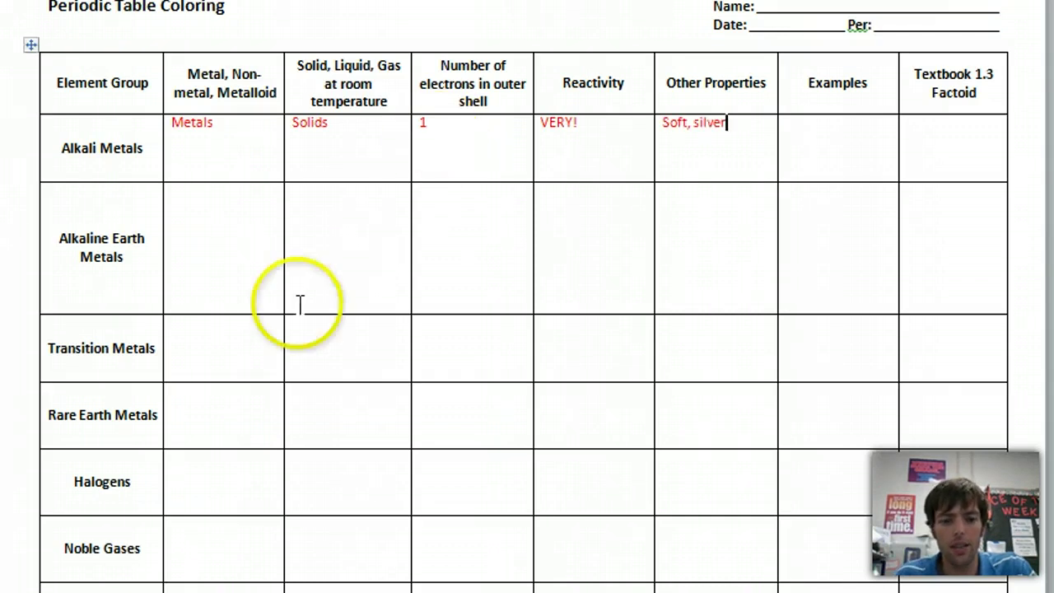
Switch to the periodic table picture for reference.
key(alt+Tab)
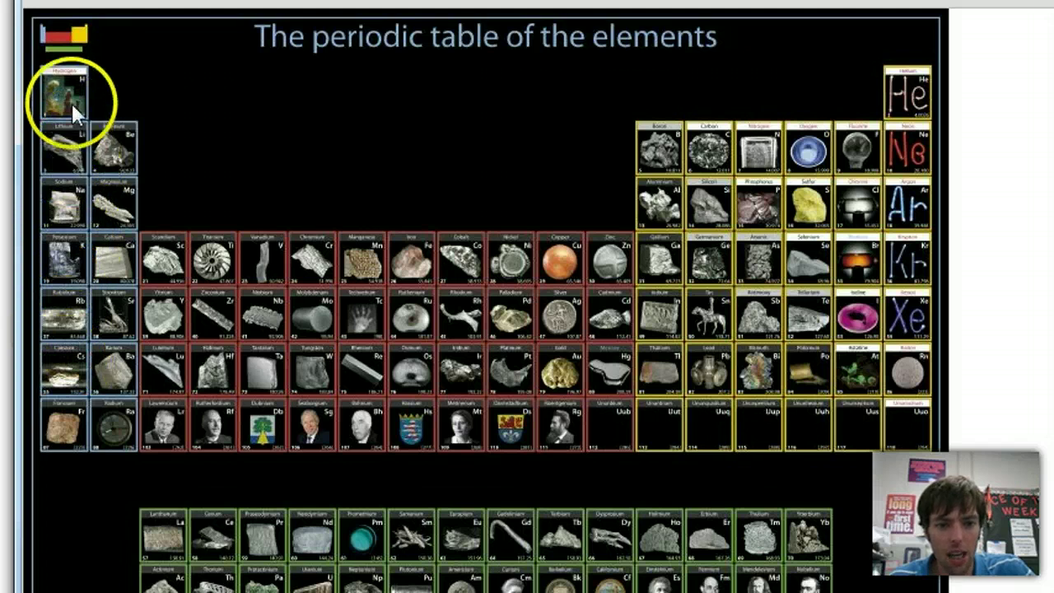
Enter 'Potassium - bananas' and 'Sodium - salt' on separate lines in the Alkali Metals Examples cell.
key(alt+Tab)
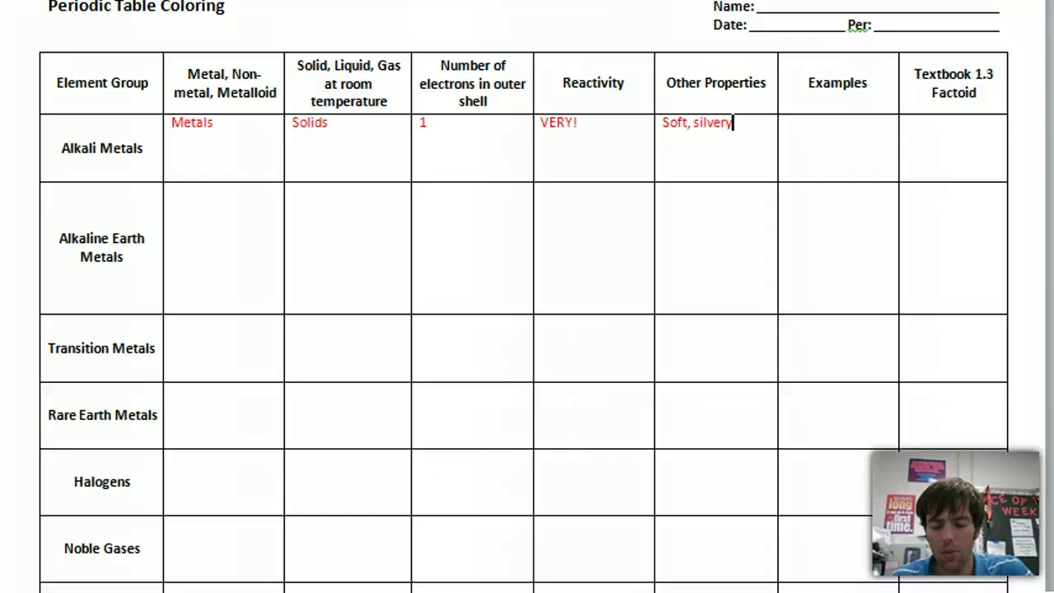
click(832, 129)
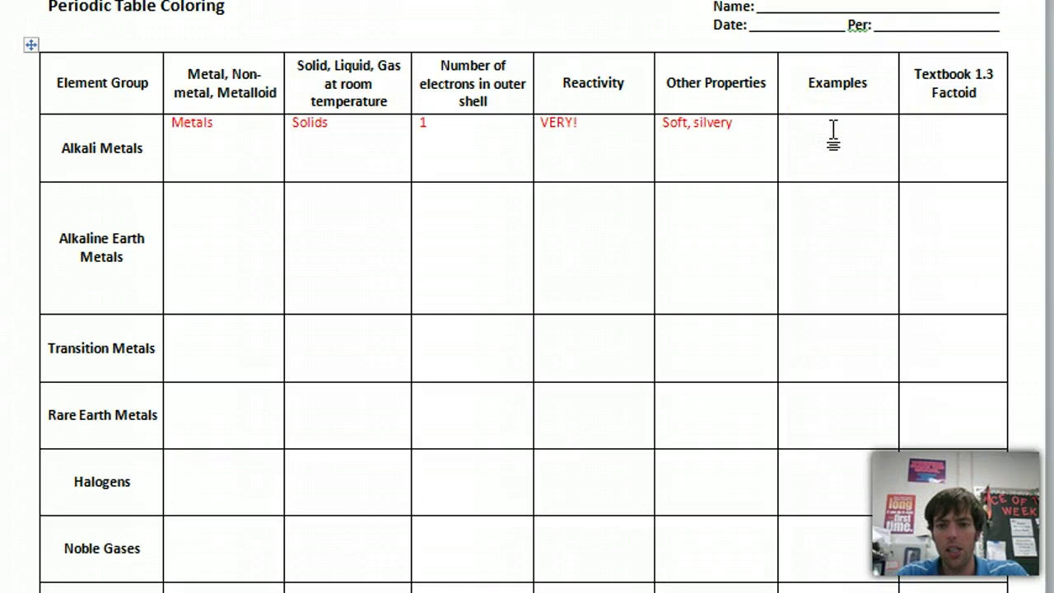
text(Pota)
key(BackSpace)
key(BackSpace)
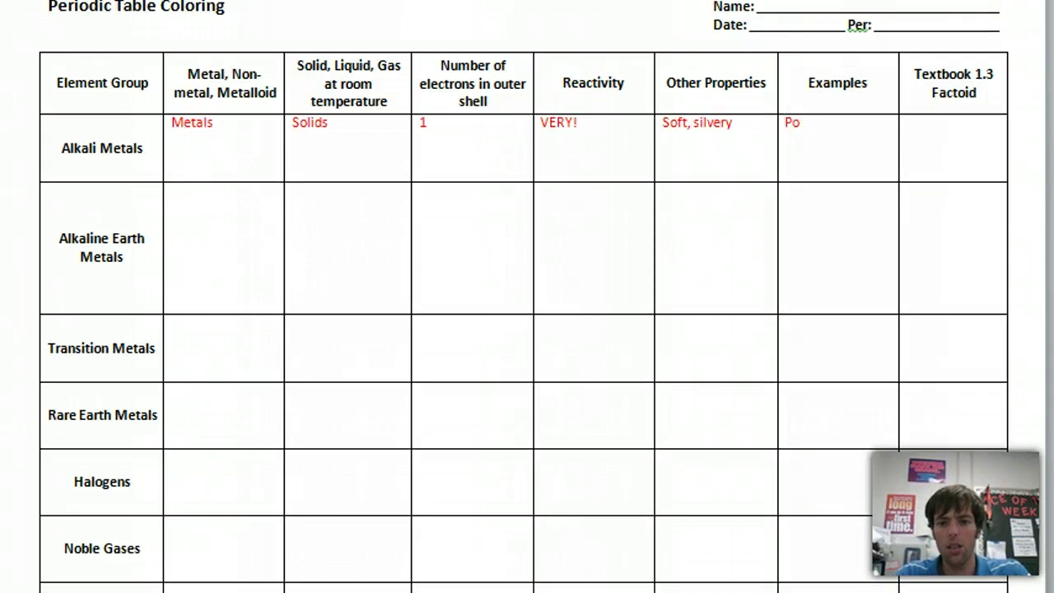
text(tassium -)
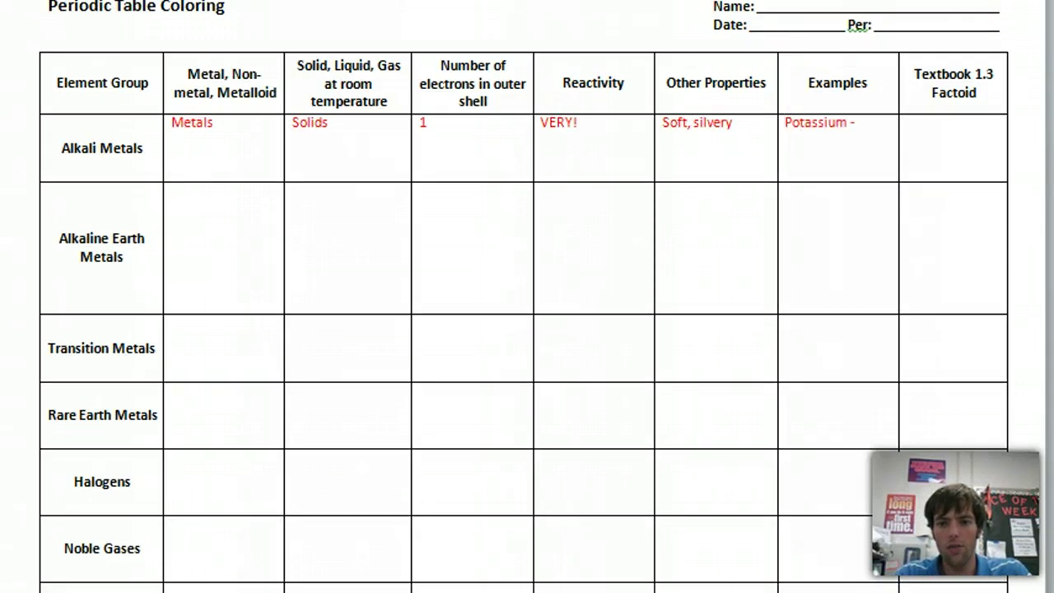
text( bananas)
key(Return)
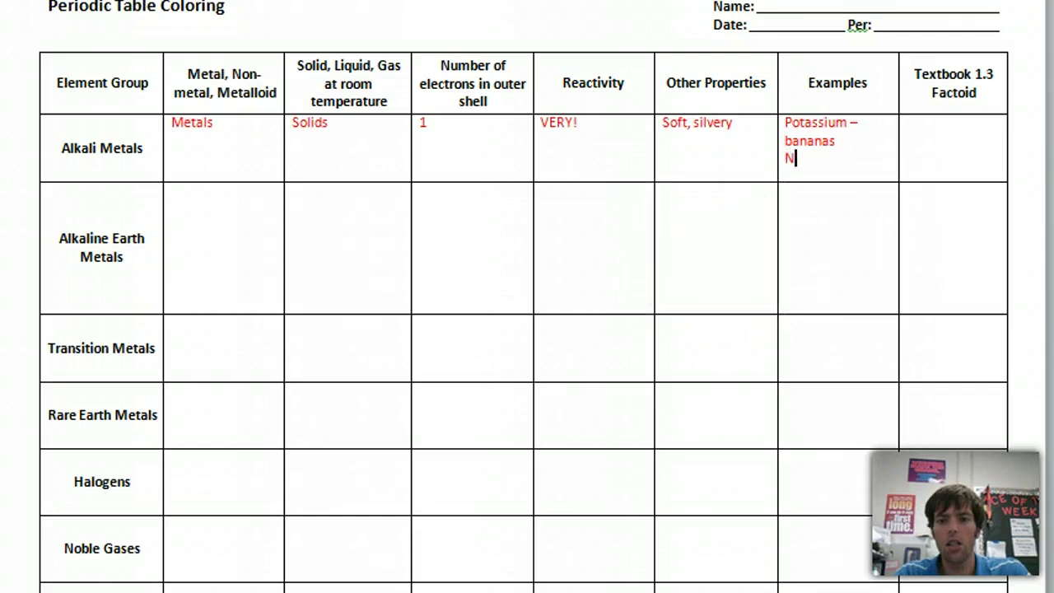
text(Sodiu)
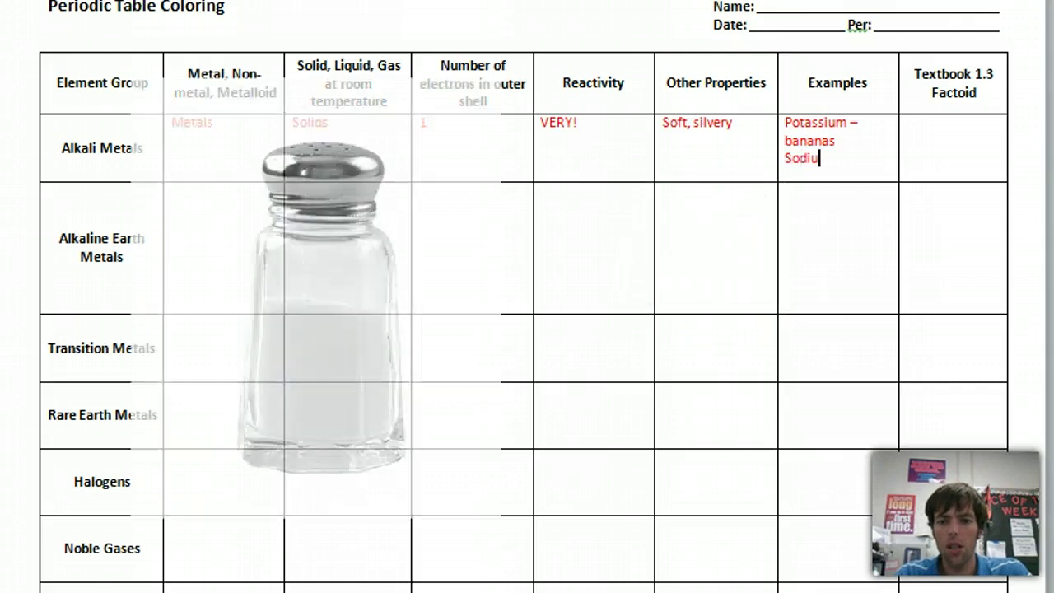
text(m - salt)
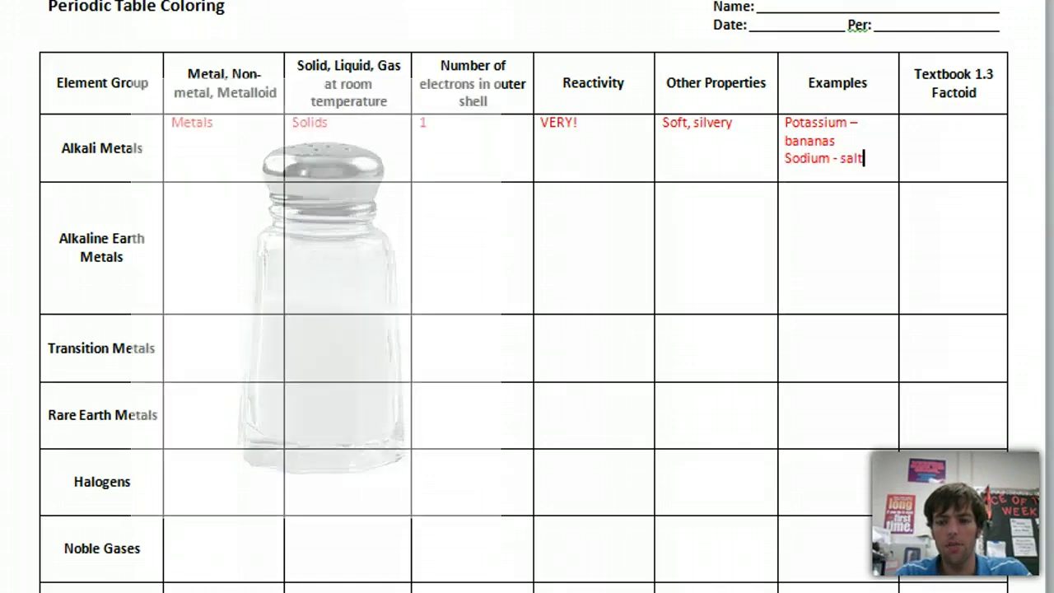
key(Tab)
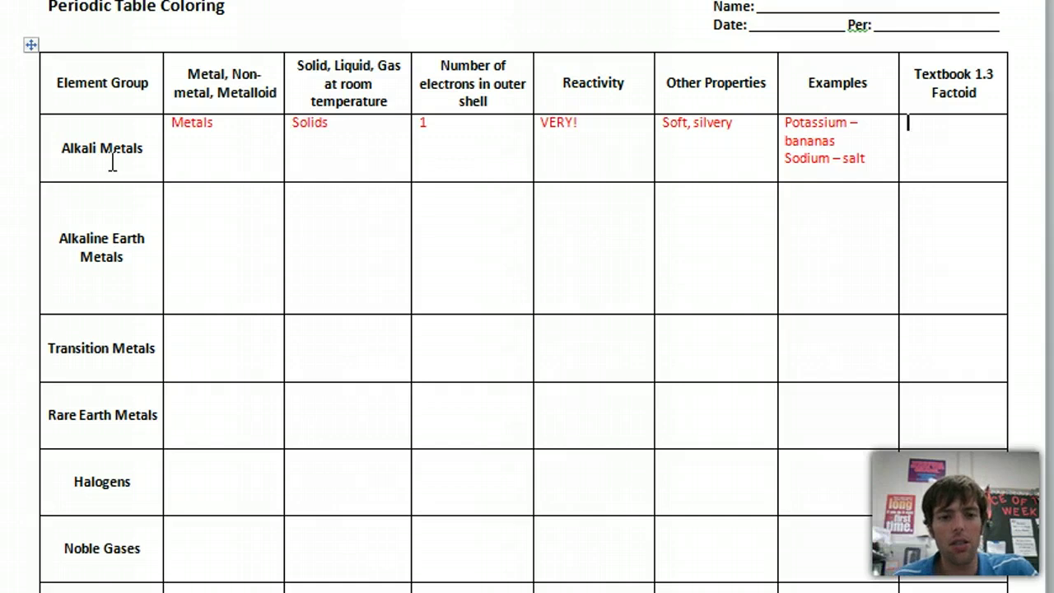
Highlight 'Alkali Metals' in yellow and scroll up to the blank periodic table.
drag(62, 144, 144, 149)
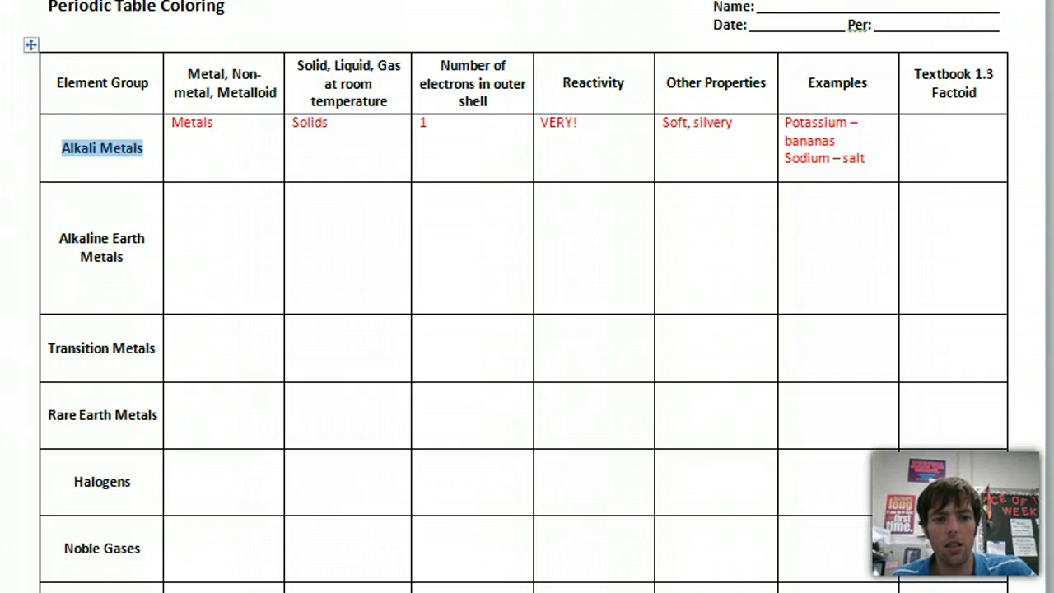
key(ctrl+alt+h)
click(145, 148)
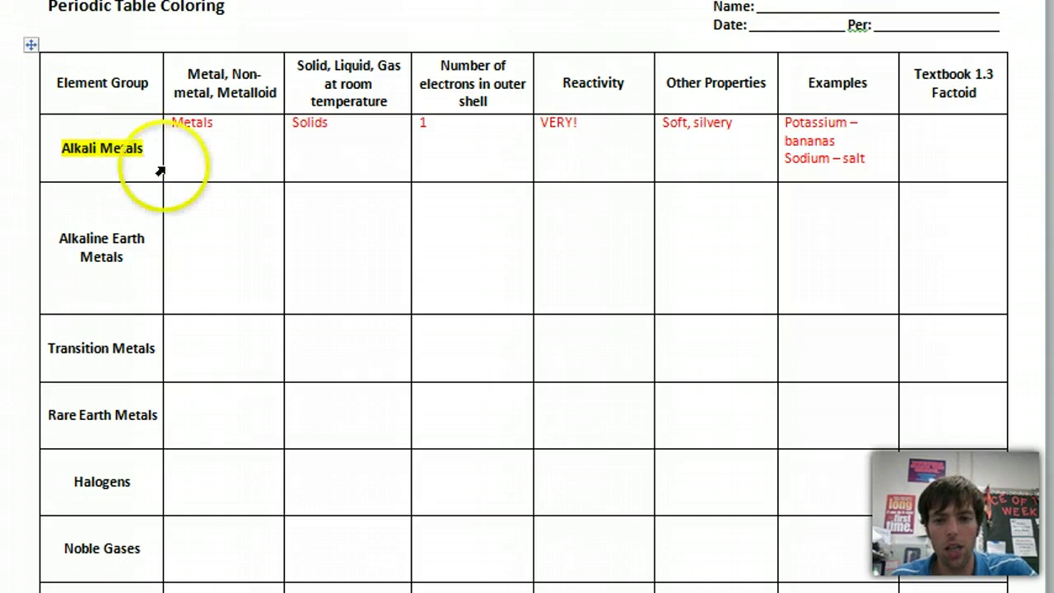
scroll(161, 170, up, 15)
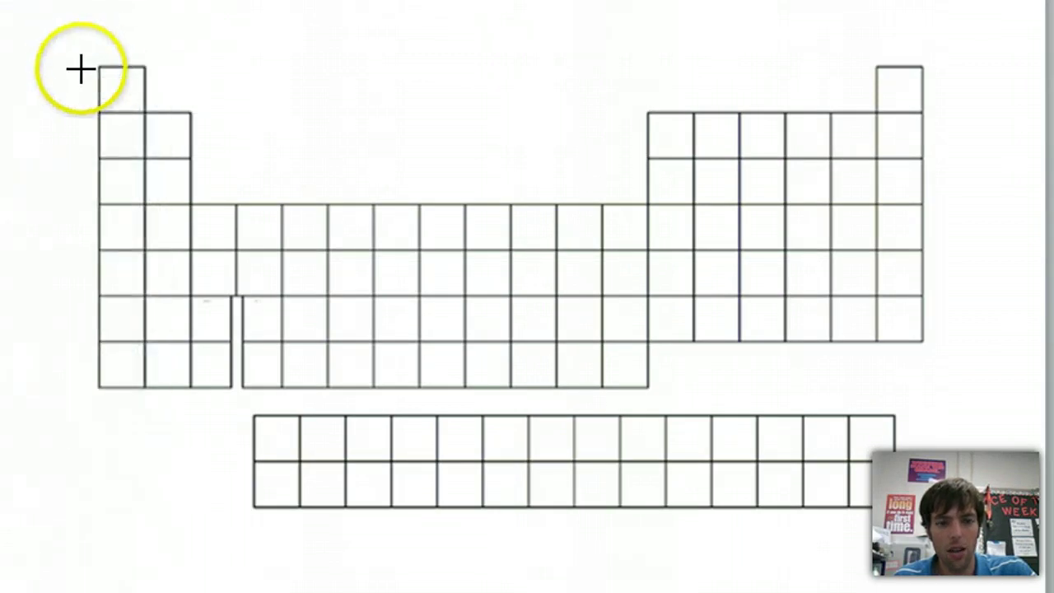
Draw a yellow-filled rectangle over the blank periodic table's first column.
mouse_move(99, 68)
mouse_down()
mouse_move(120, 141)
mouse_move(141, 397)
mouse_move(146, 387)
mouse_up()
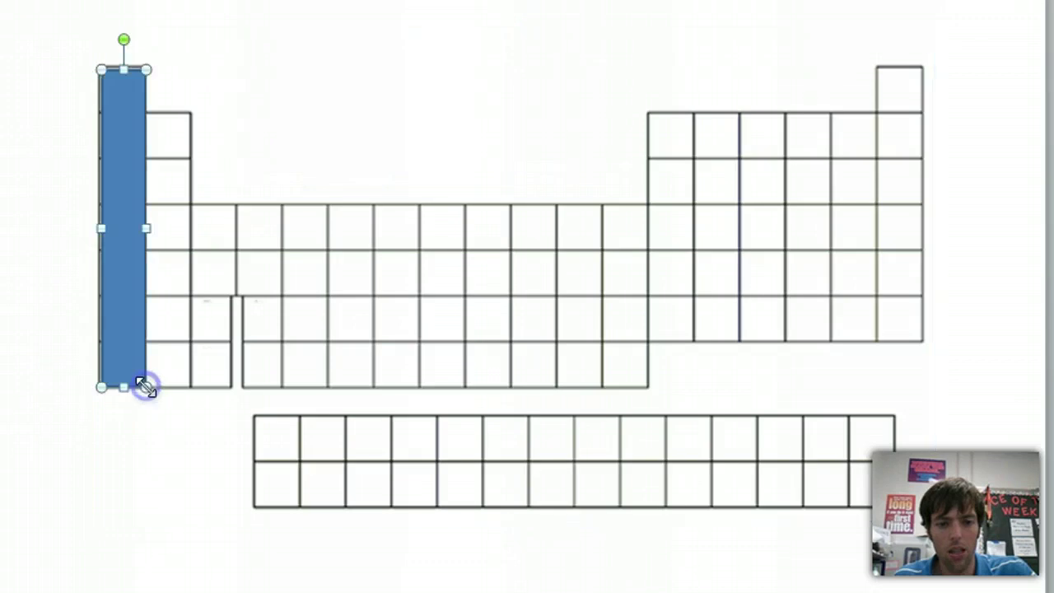
right_click(140, 341)
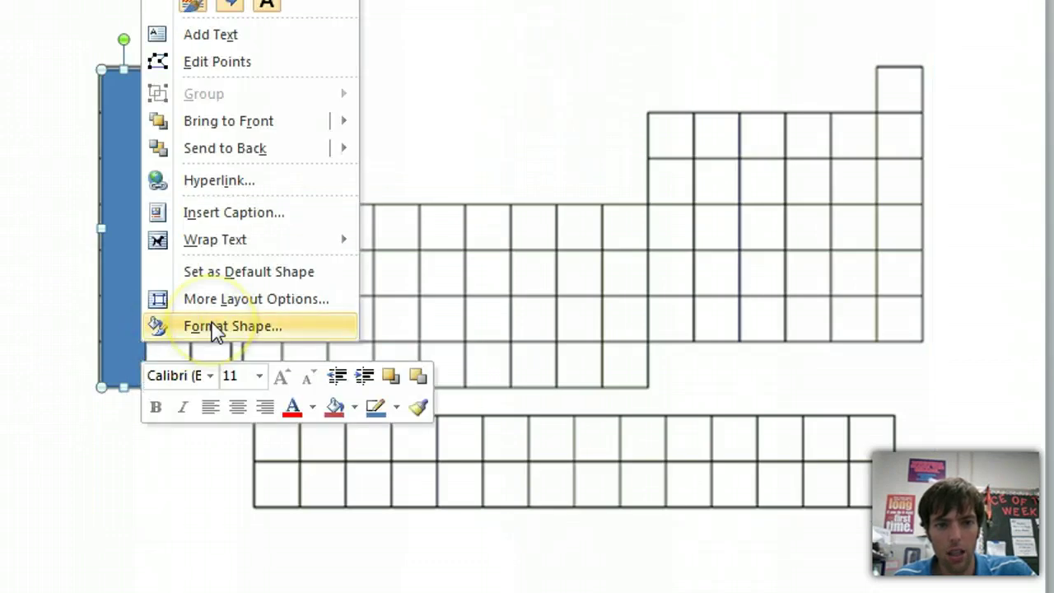
click(234, 327)
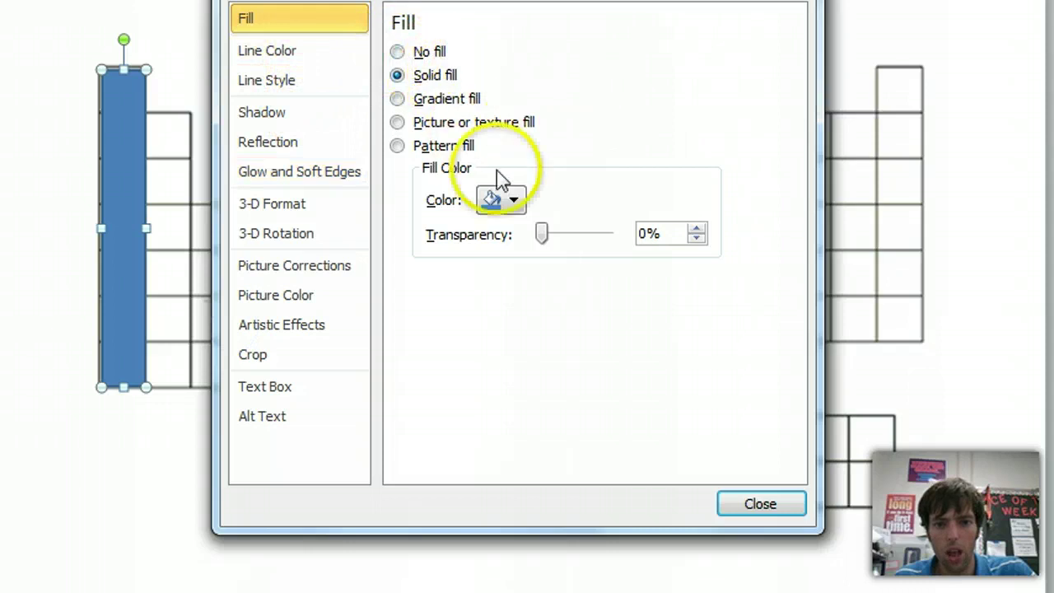
click(515, 206)
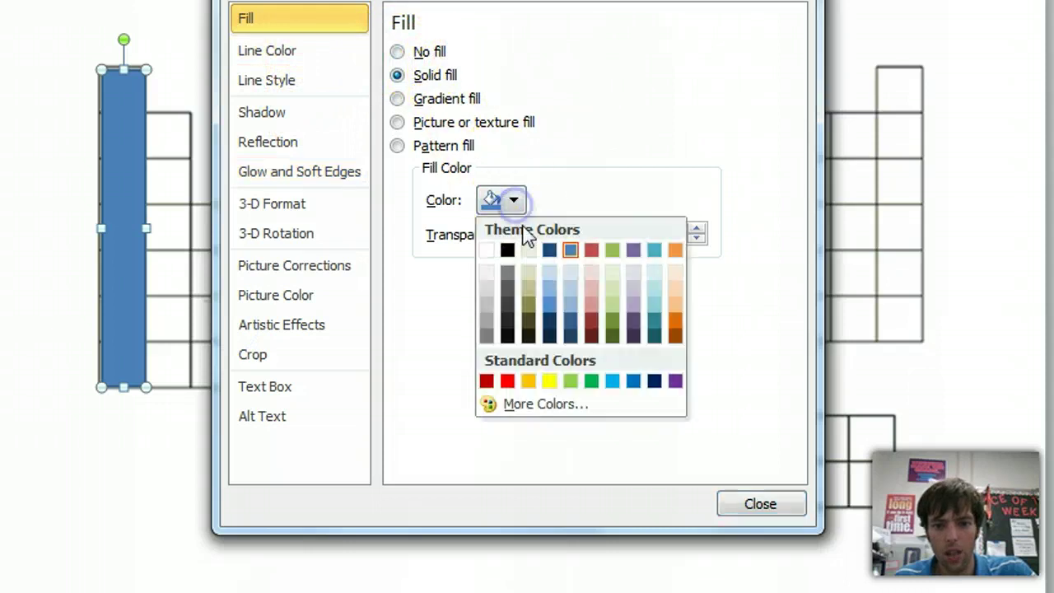
click(546, 376)
click(745, 503)
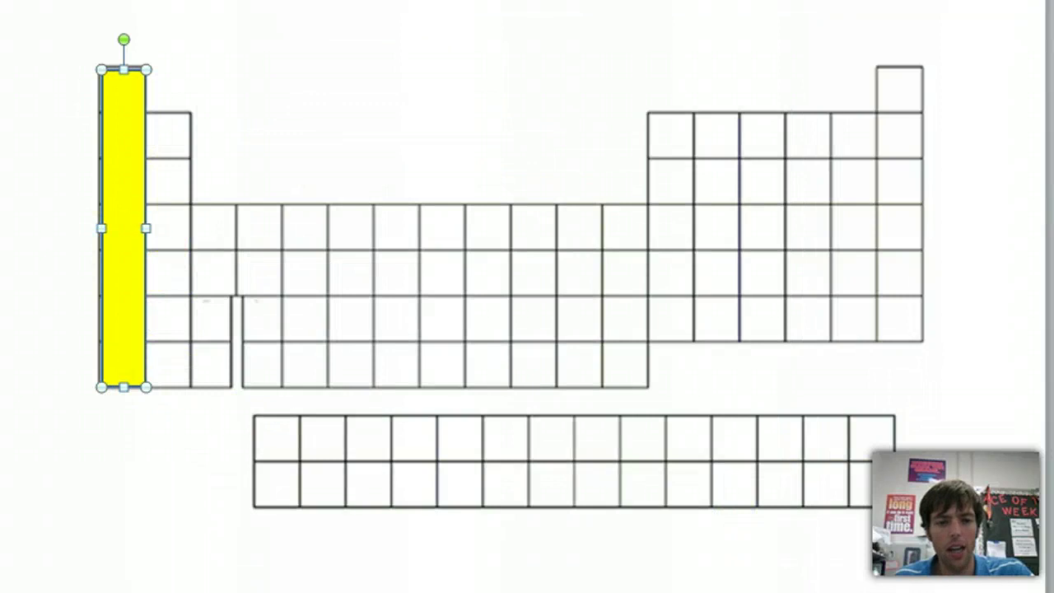
scroll(527, 296, down, 15)
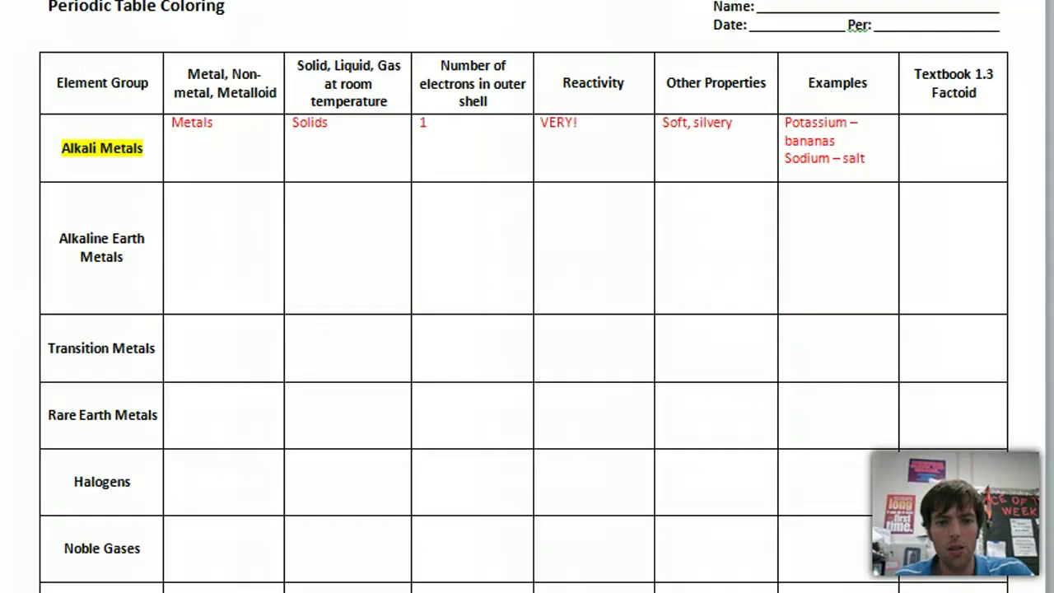
Highlight the 'Alkaline Earth Metals' group name in green.
drag(130, 261, 56, 243)
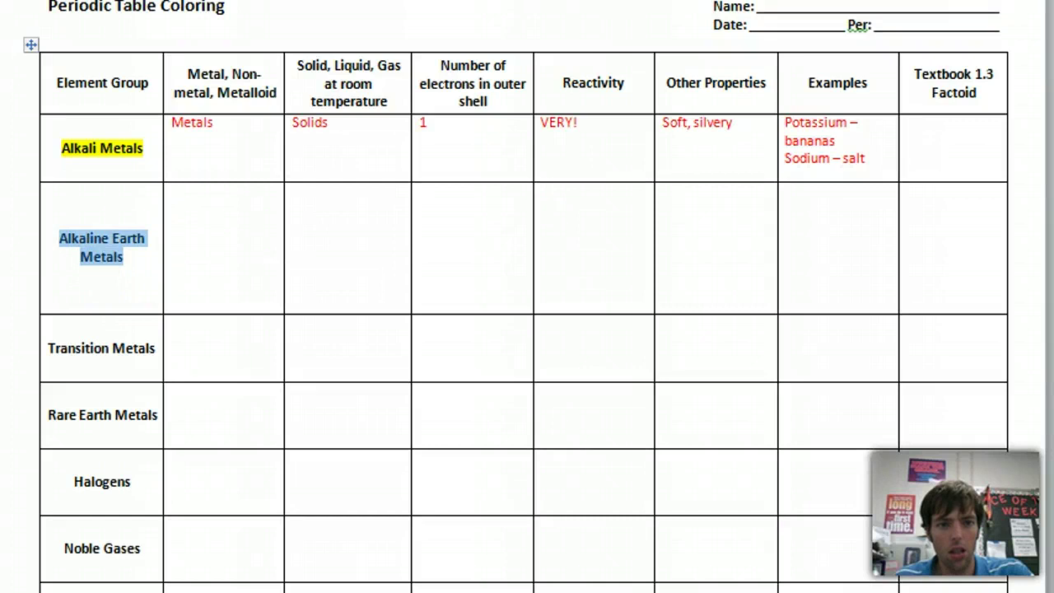
click(25, 0)
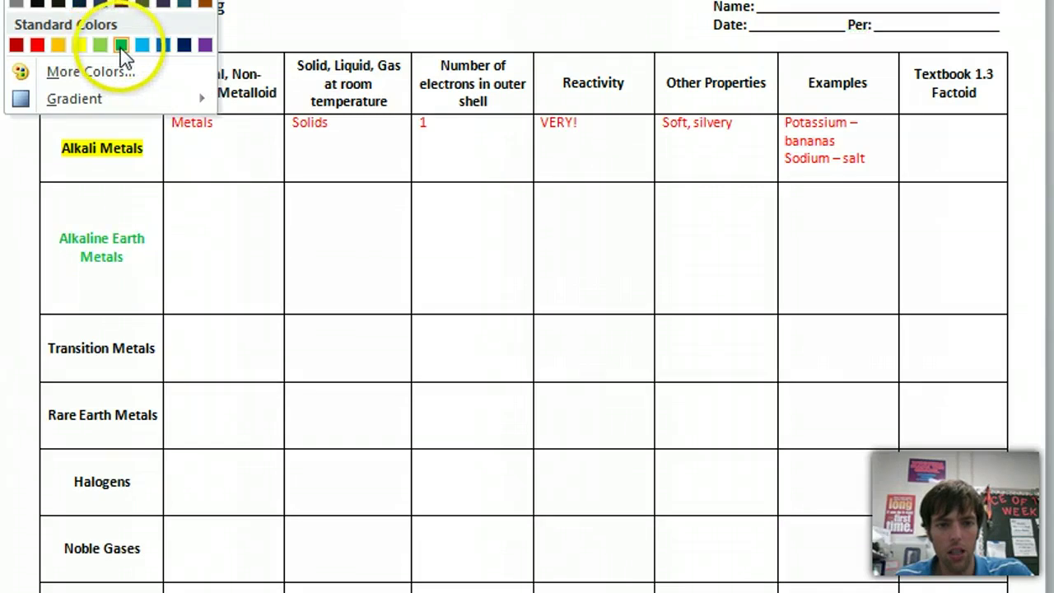
key(Escape)
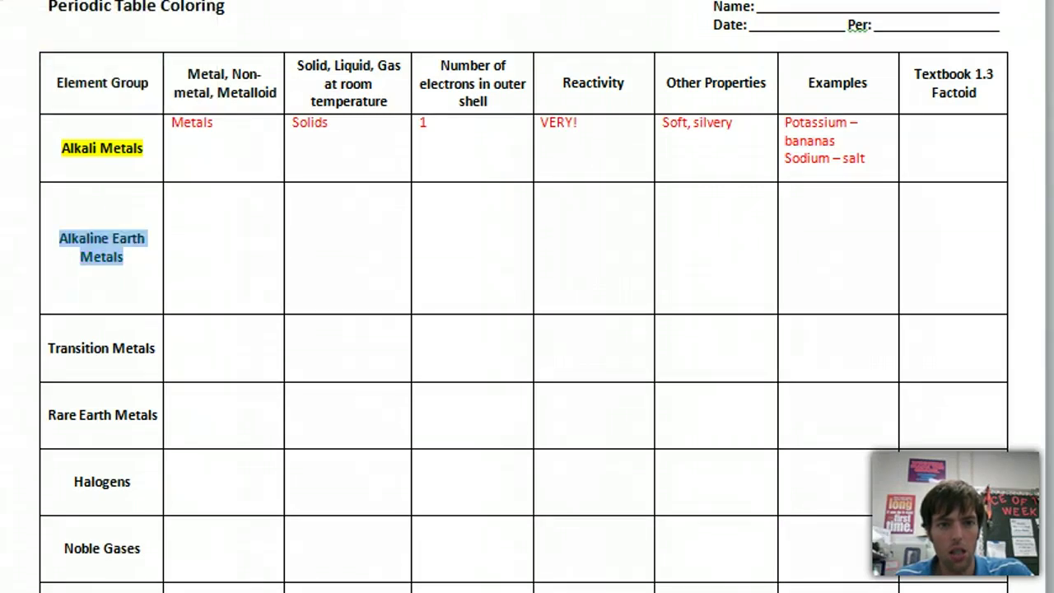
click(25, 0)
click(25, 0)
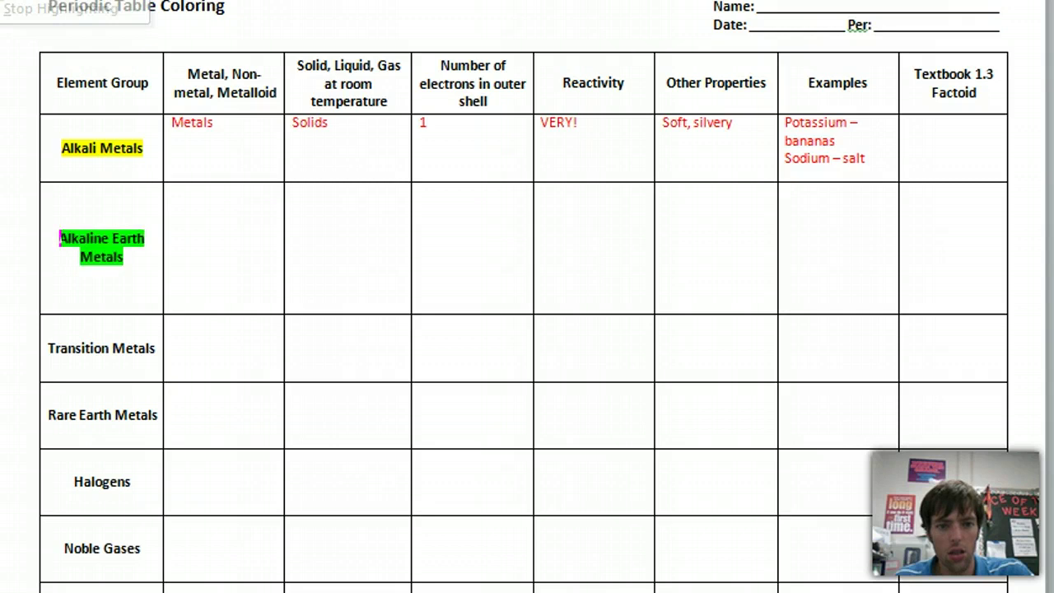
click(214, 202)
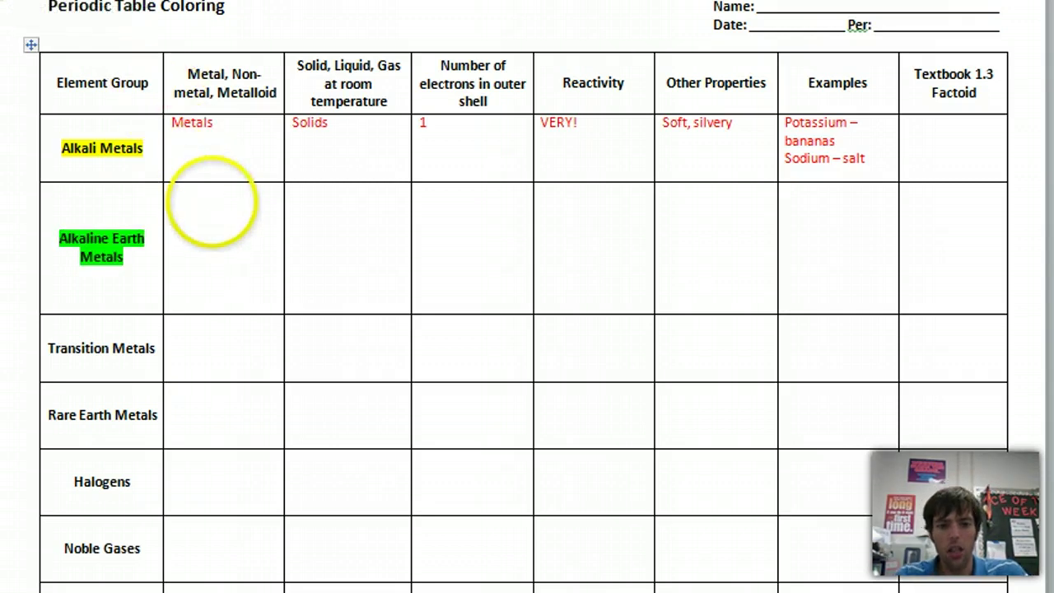
Fill the Alkaline Earth row with Metals, Solids, 2, somewhat and malleable (easy to form), white.
text(me)
key(BackSpace)
key(BackSpace)
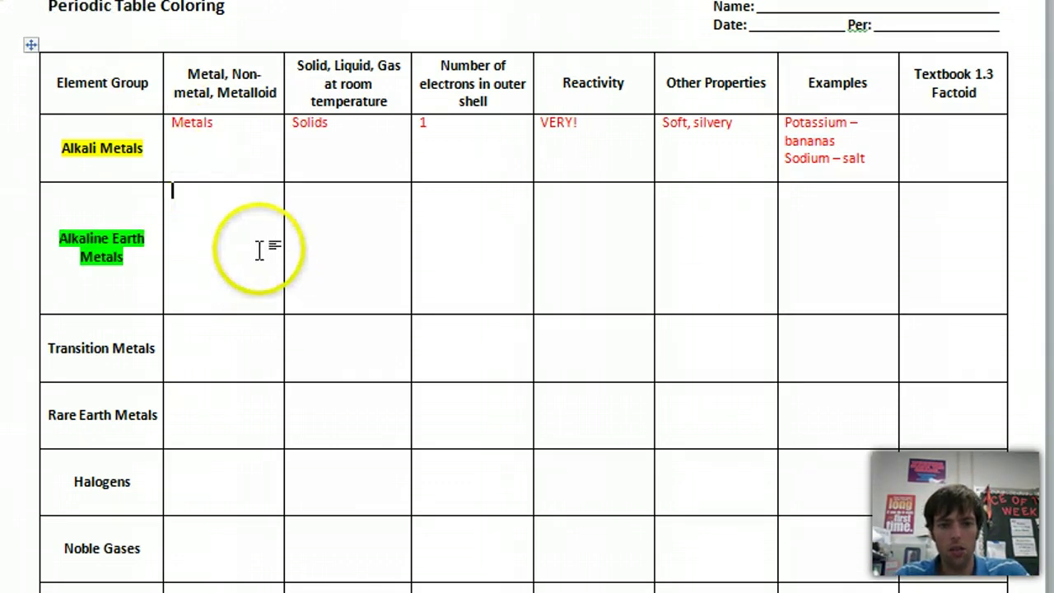
drag(258, 247, 914, 228)
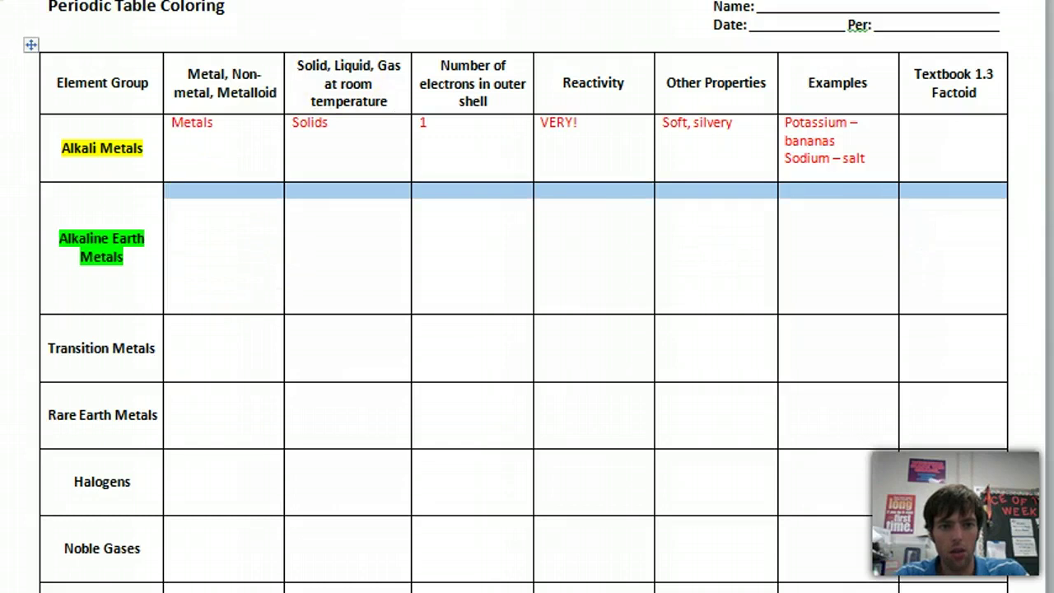
text(Metals)
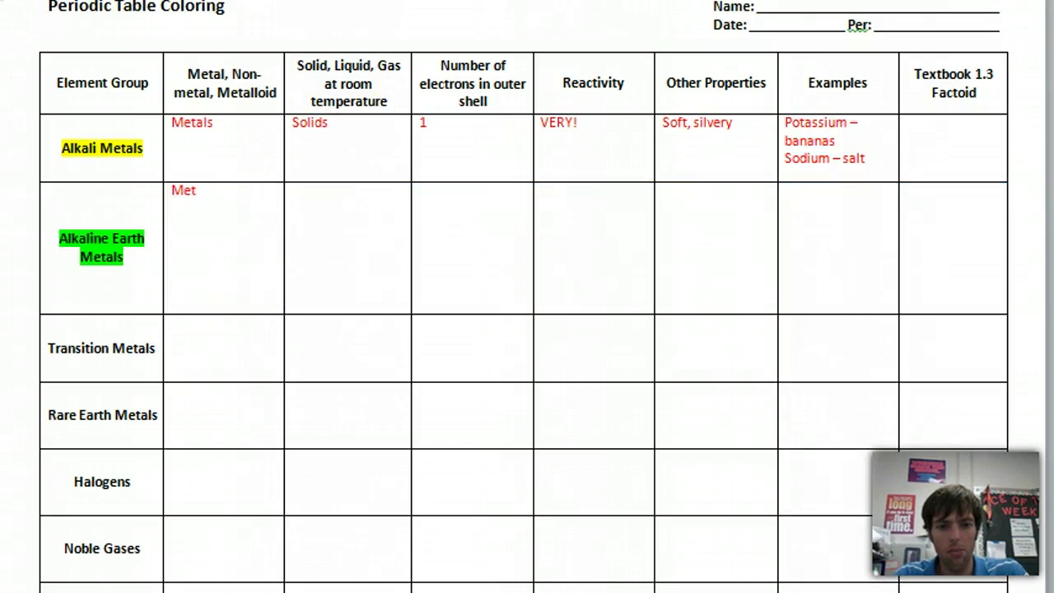
key(Tab)
text(Solids)
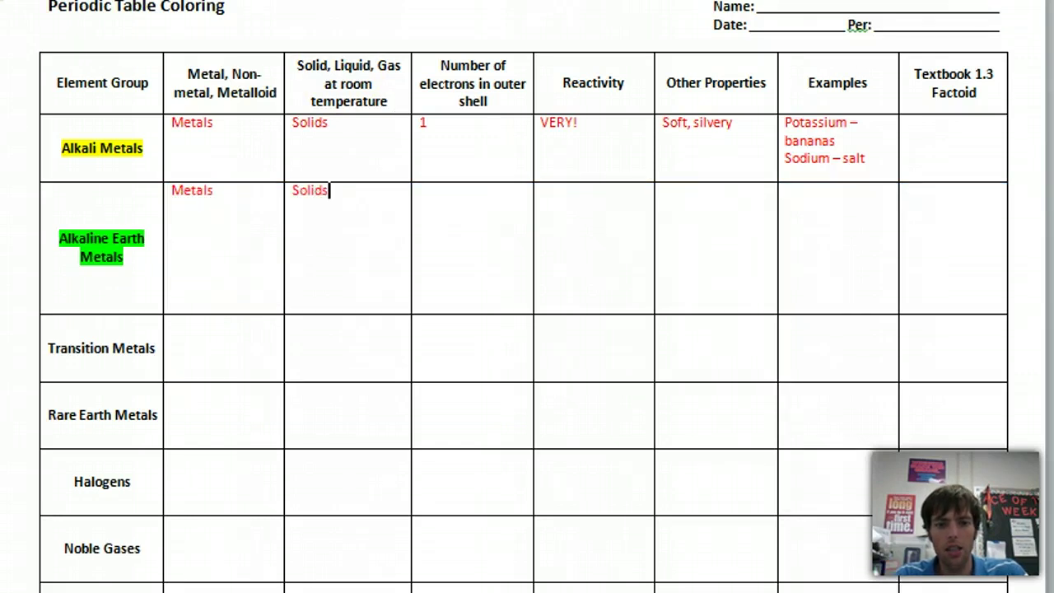
key(Tab)
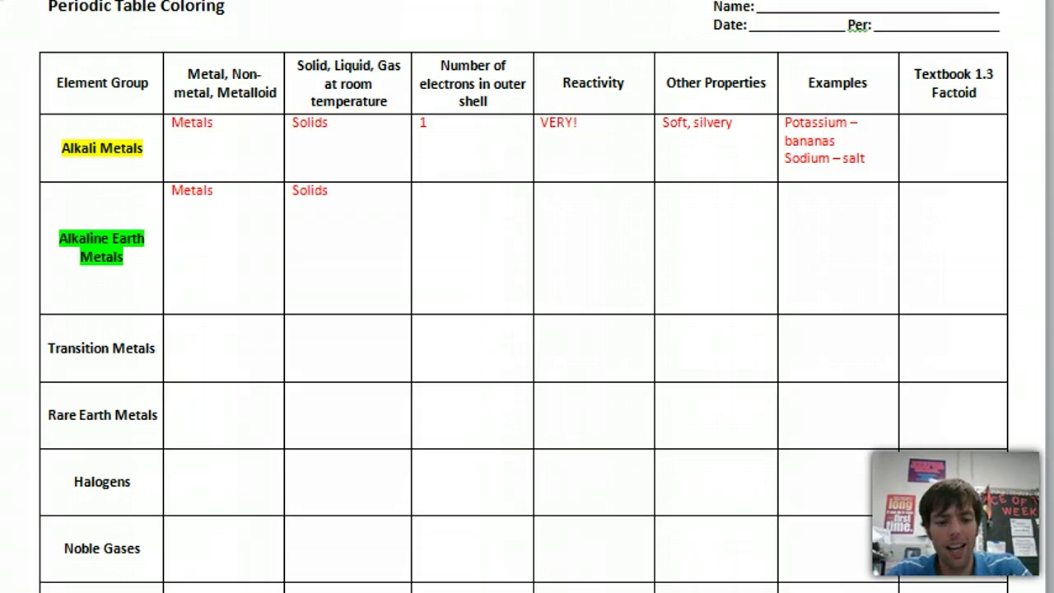
text(2)
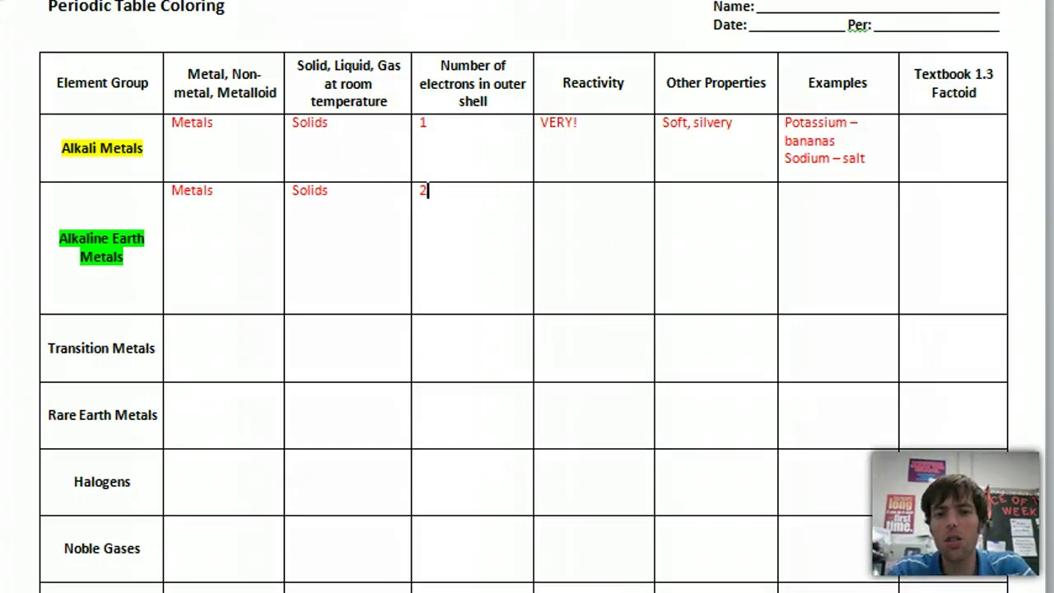
key(Tab)
text(somewha)
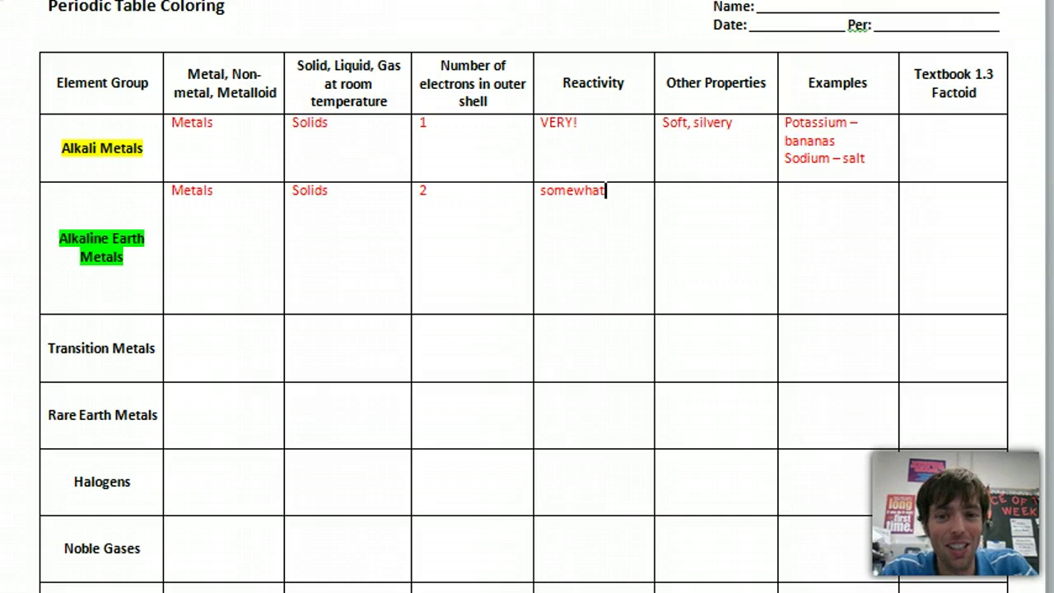
key(Tab)
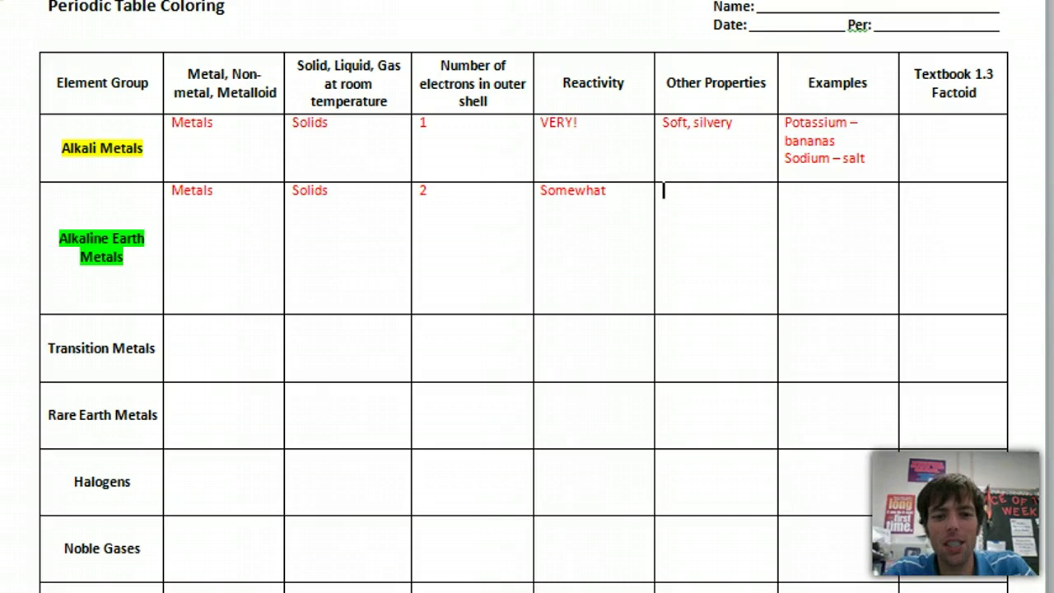
text(ma)
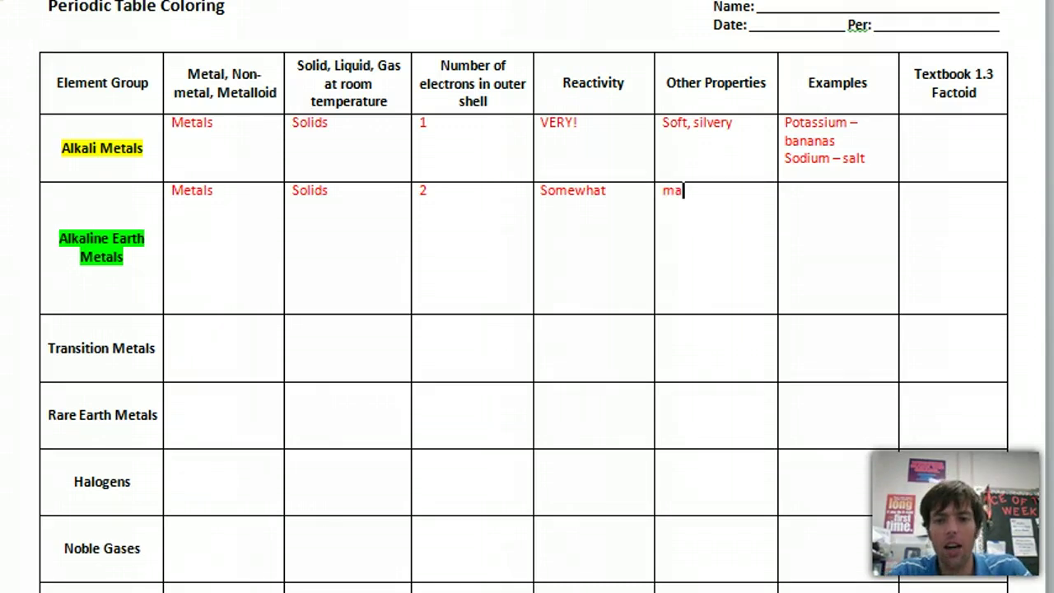
text(lleable ()
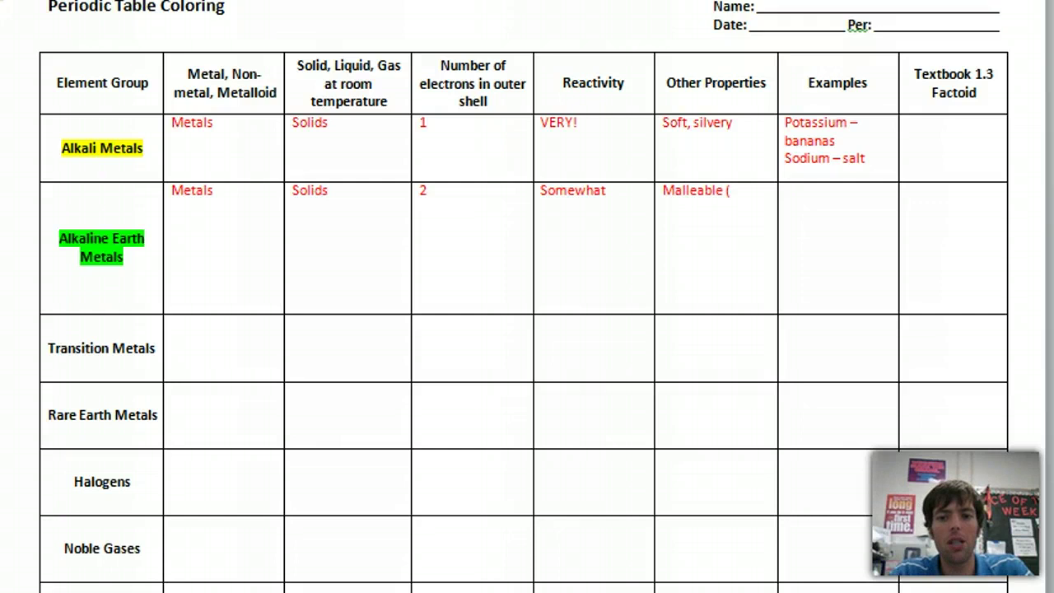
text(easy to form))
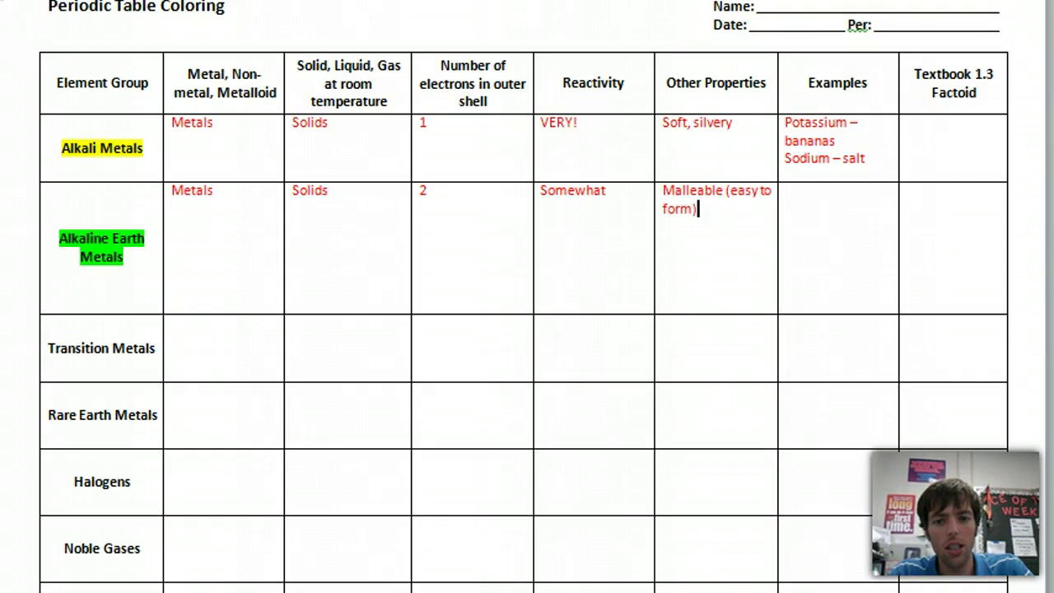
text(, white)
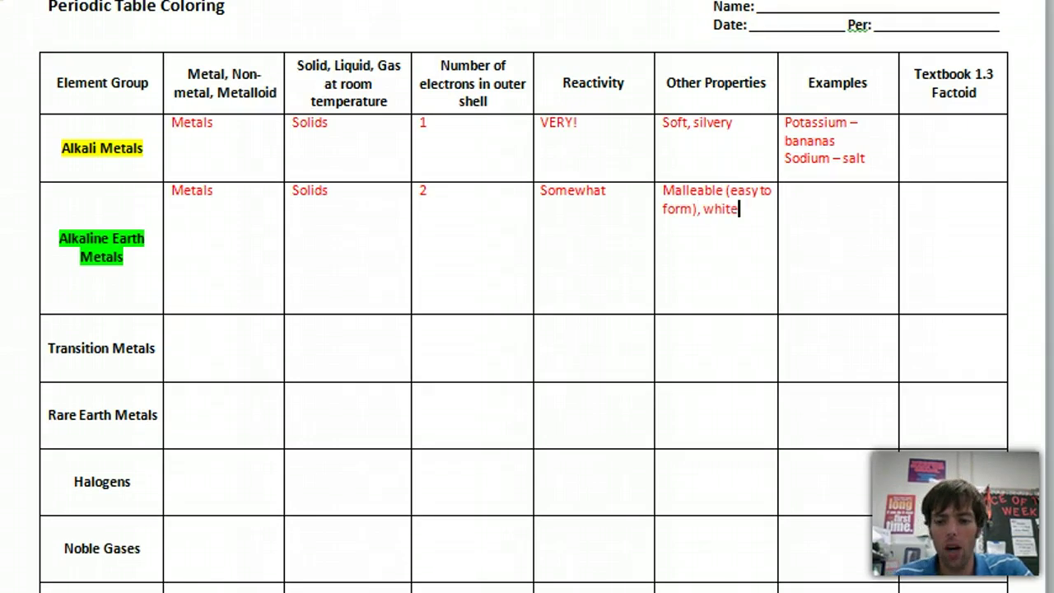
List Calcium - bones and Magnesium - fertilizers in the Alkaline Earth Examples cell.
key(alt+Tab)
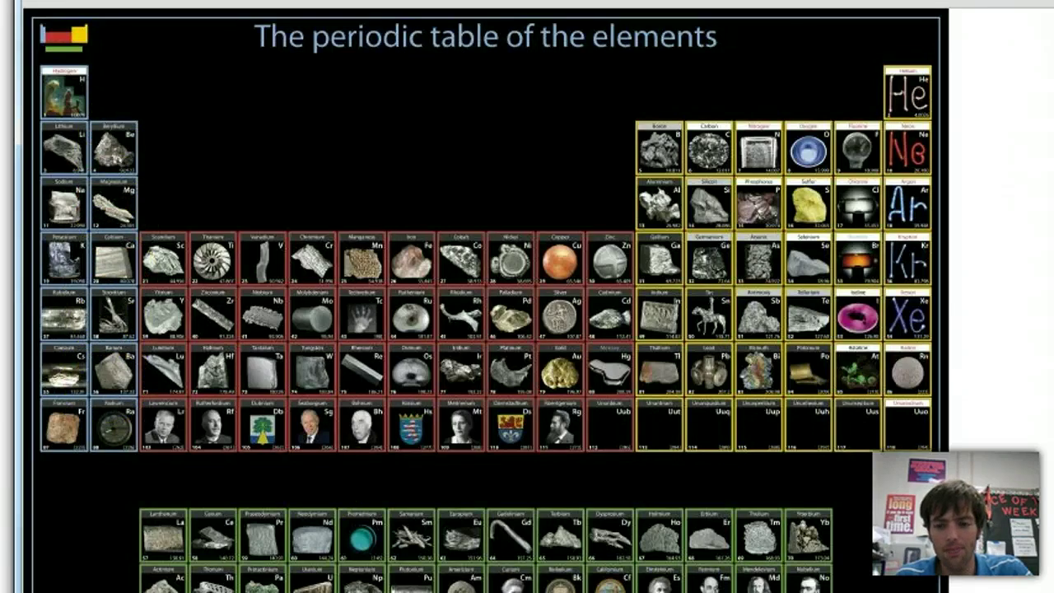
key(alt+Tab)
click(853, 235)
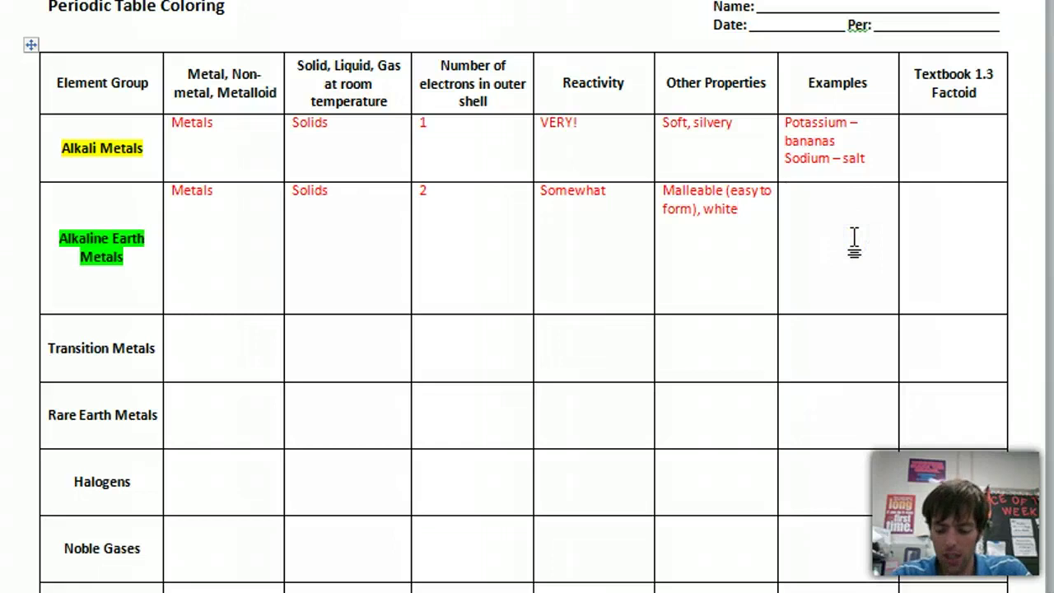
text(Calcium -)
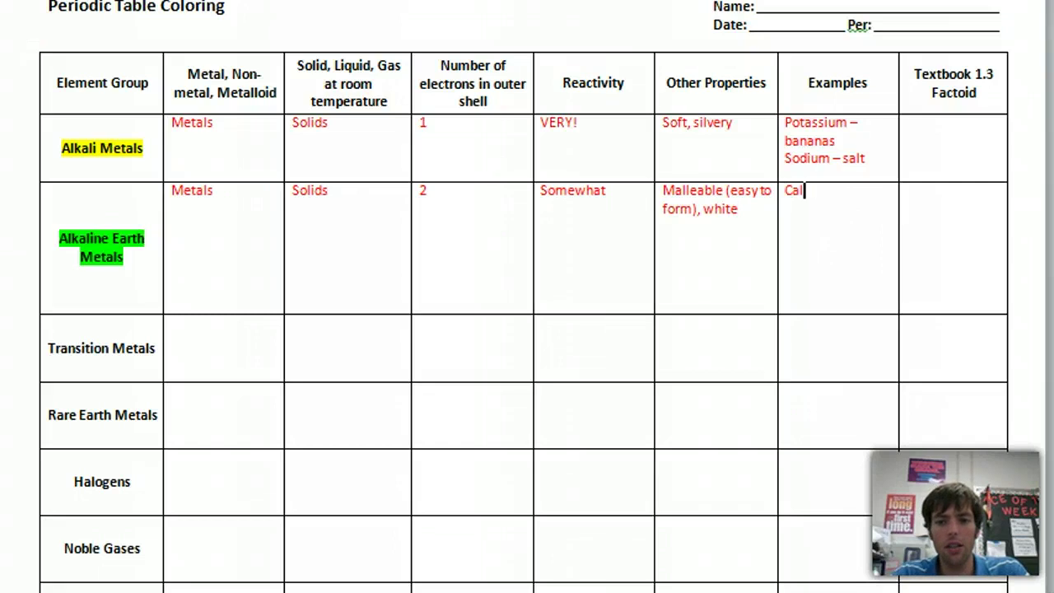
key(BackSpace)
key(BackSpace)
text(- bo)
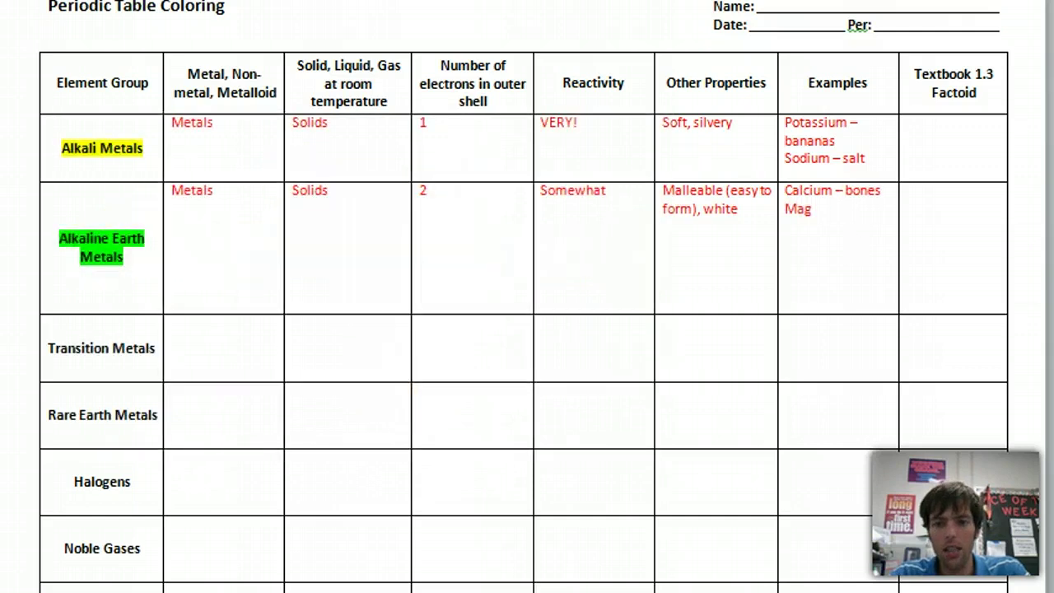
text(um - fertilizers)
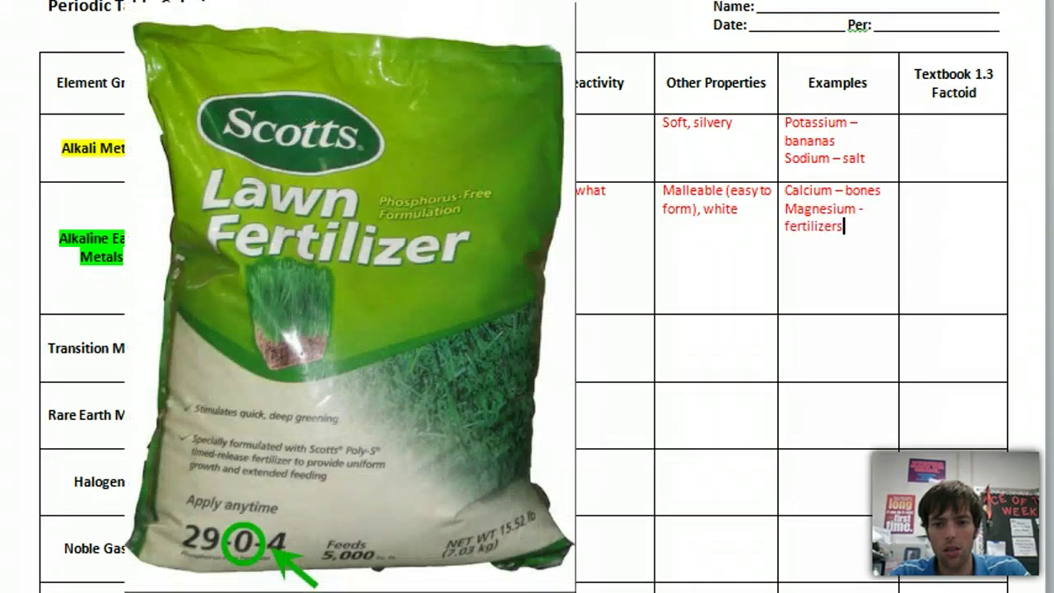
key(Tab)
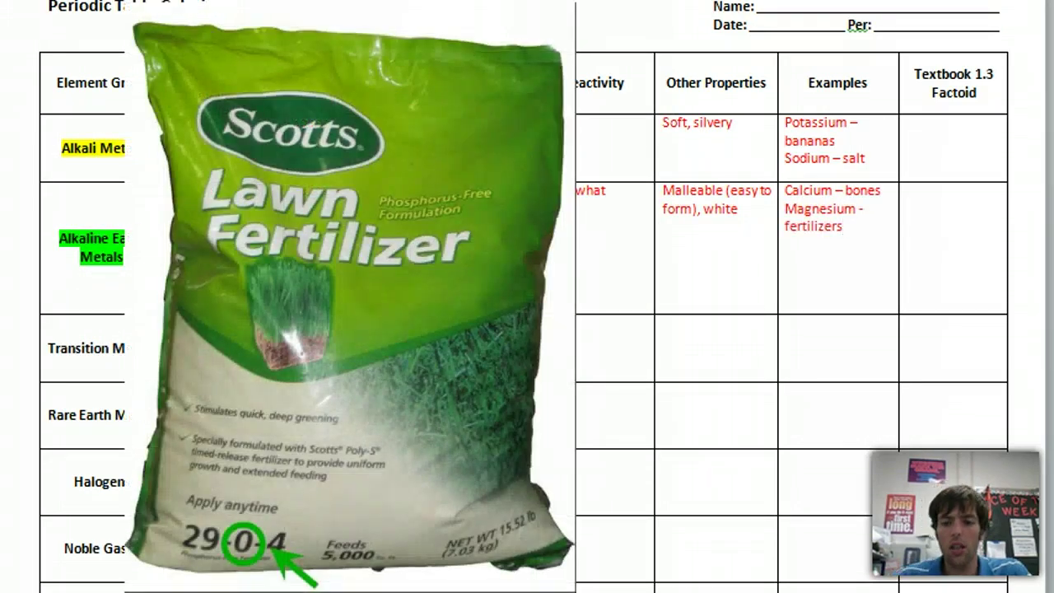
key(Tab)
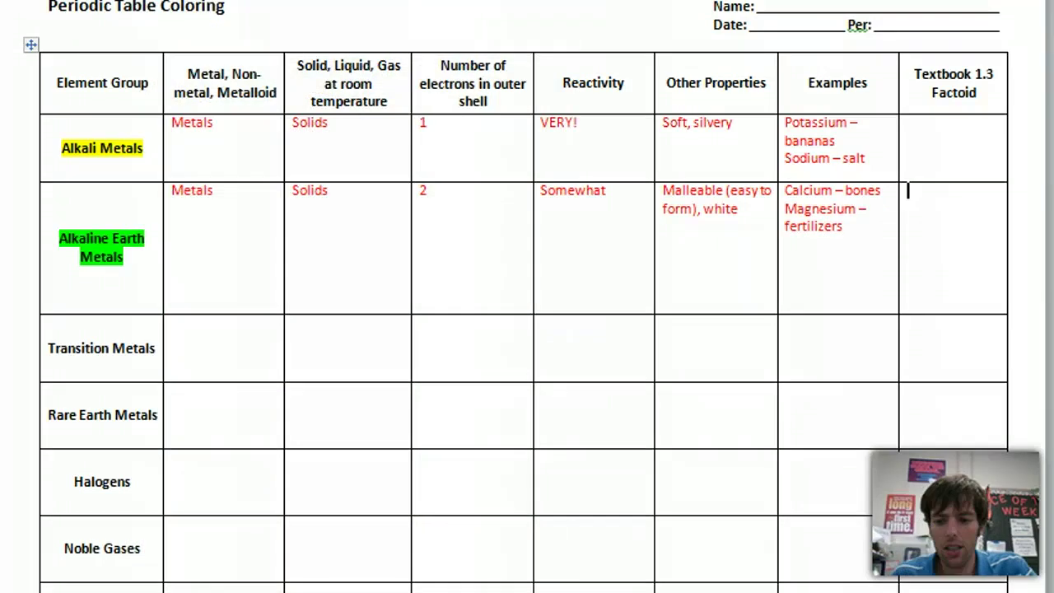
Fill the periodic table's second-column rectangle green, then scroll back to the properties table.
scroll(527, 296, up, 10)
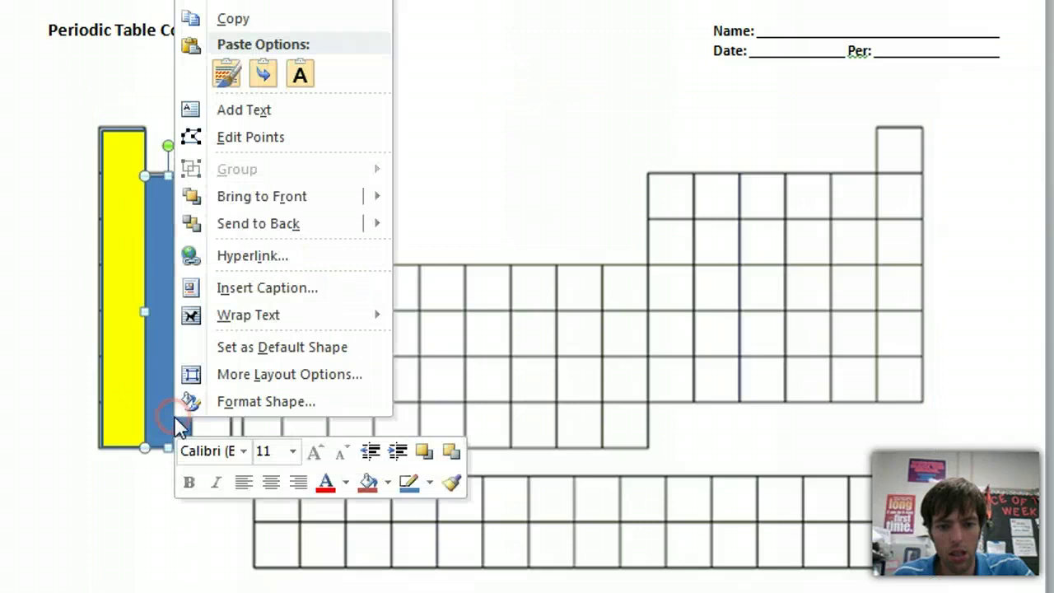
click(260, 402)
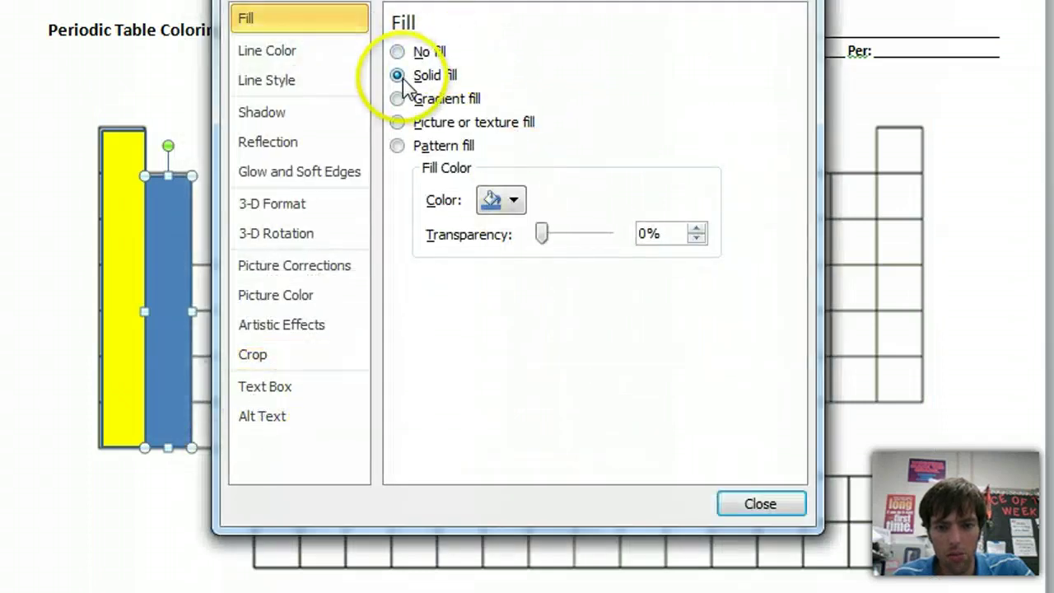
click(514, 201)
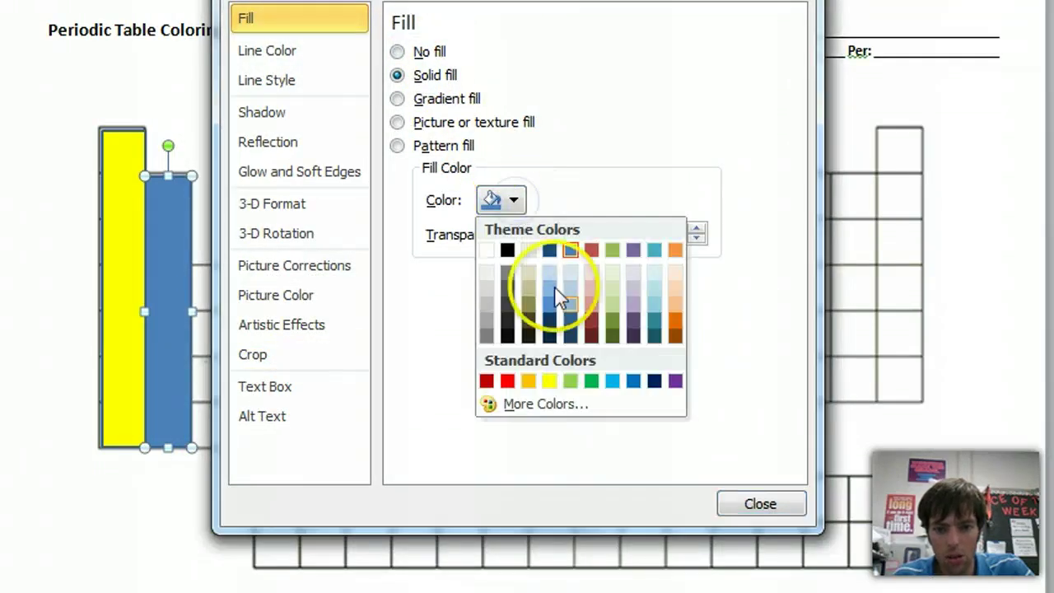
click(591, 383)
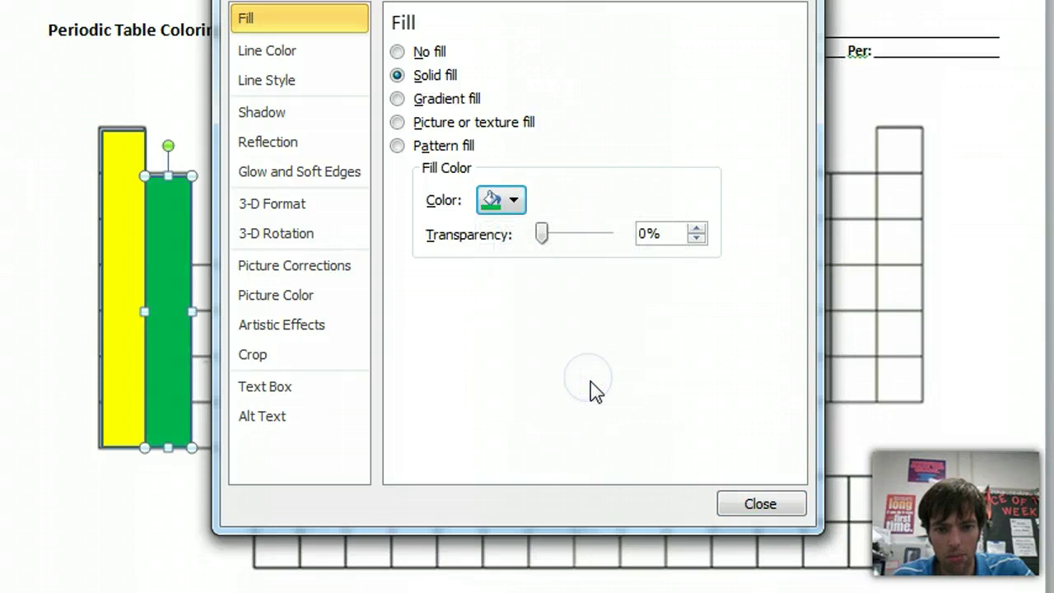
click(751, 504)
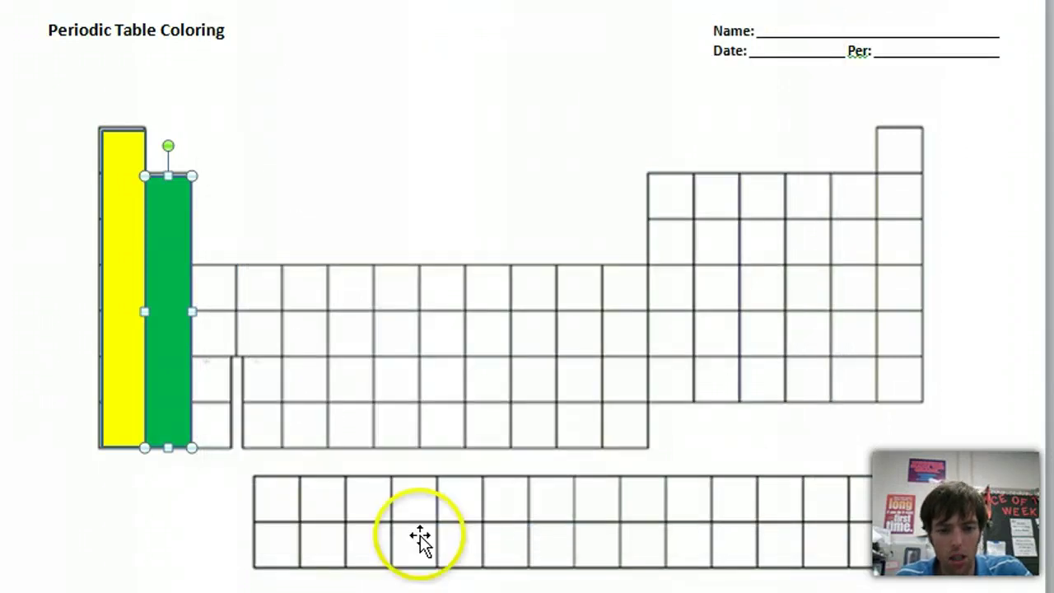
key(Escape)
scroll(527, 296, down, 10)
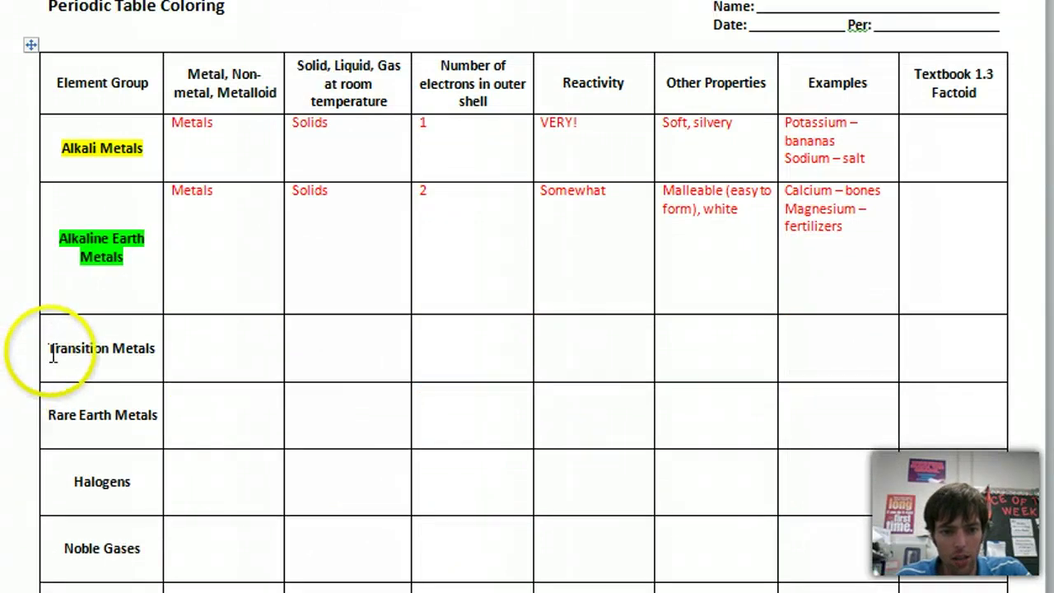
Highlight the 'Transition Metals' label in magenta.
drag(52, 354, 145, 354)
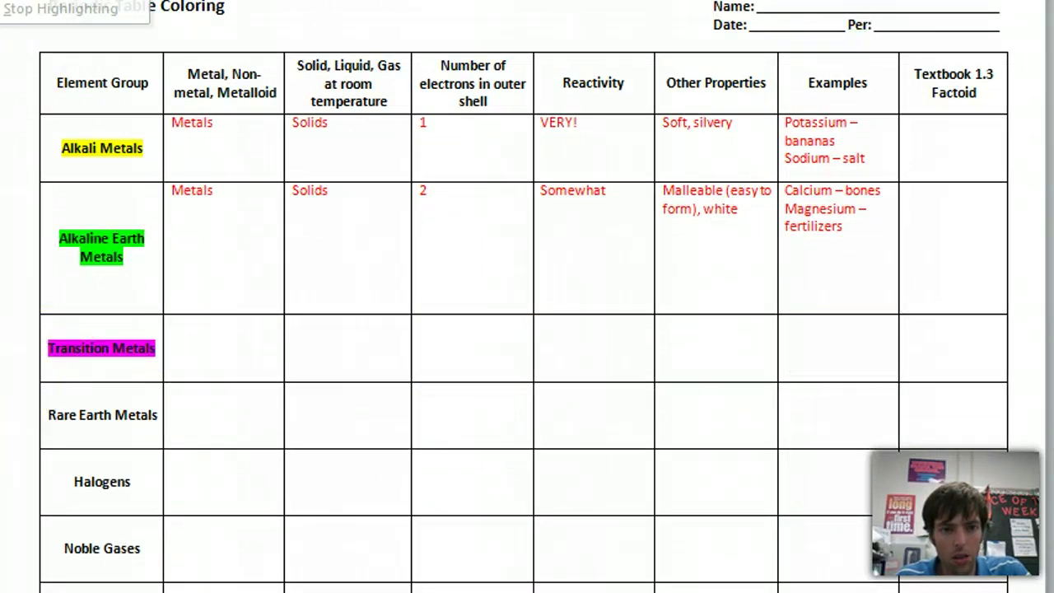
click(263, 401)
click(223, 336)
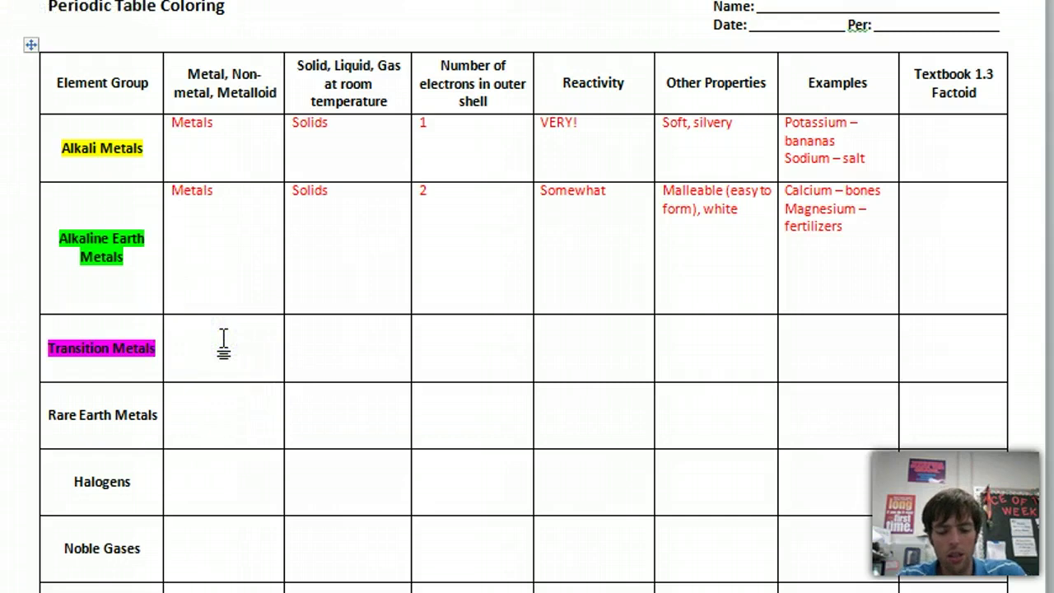
drag(223, 337, 954, 543)
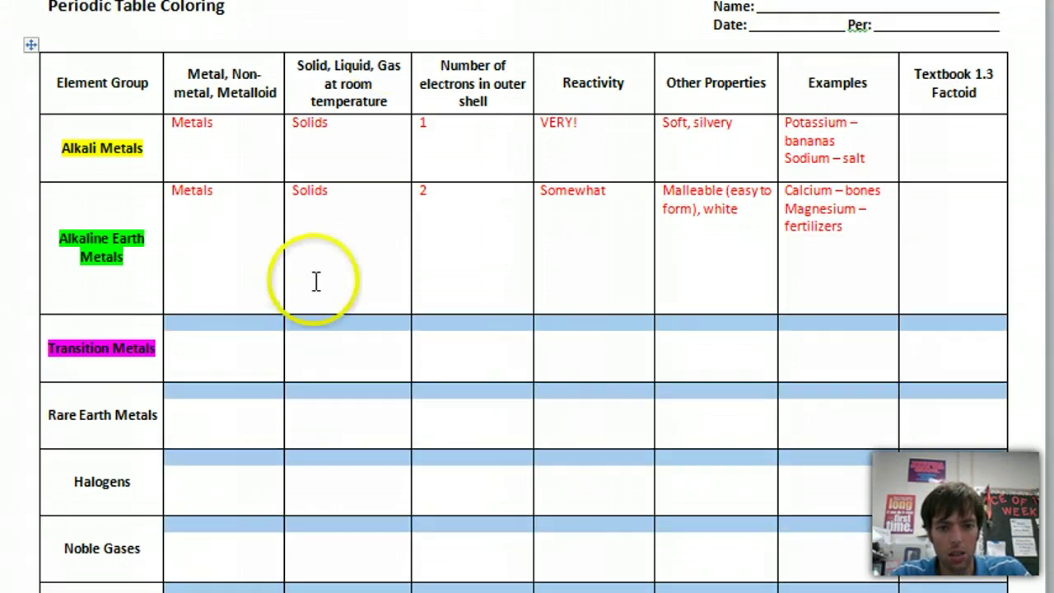
Fill the Transition Metals row with Metals, Solids, 2-4, least and conductors.
click(228, 331)
text(Metals)
key(Tab)
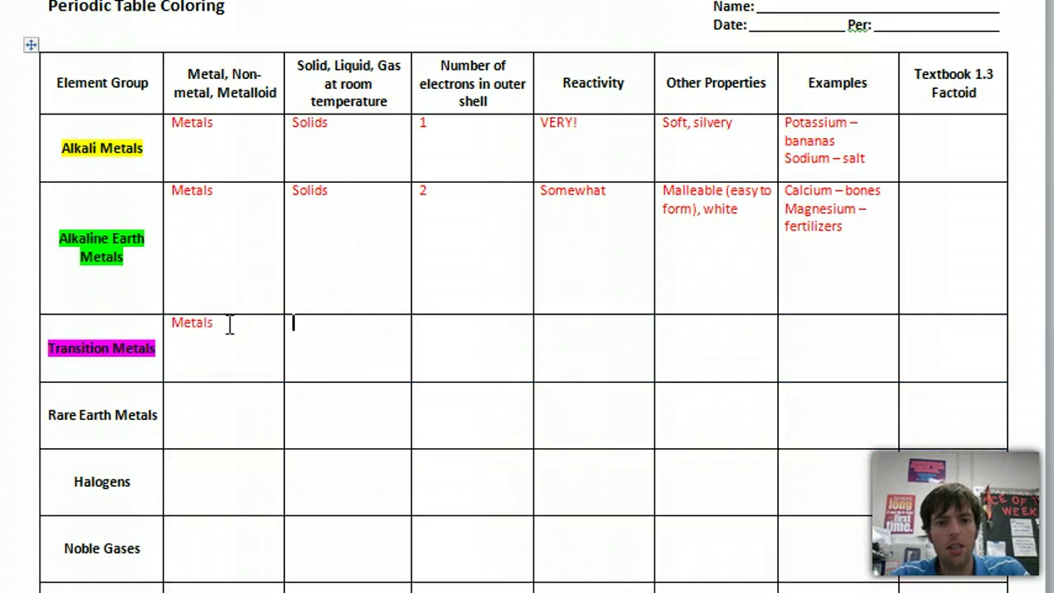
text(Solids)
key(Tab)
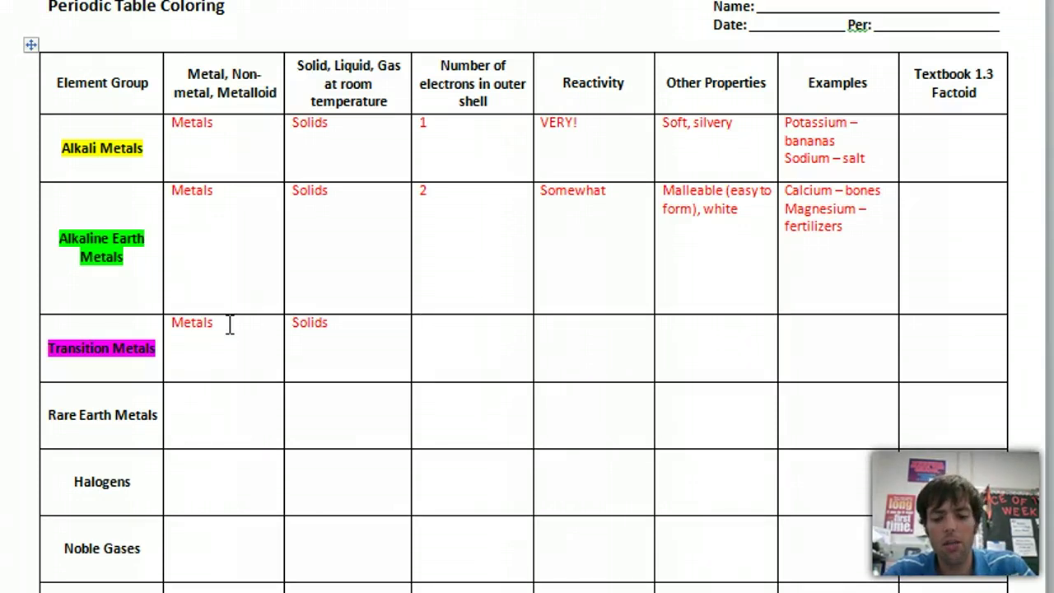
text(2-4)
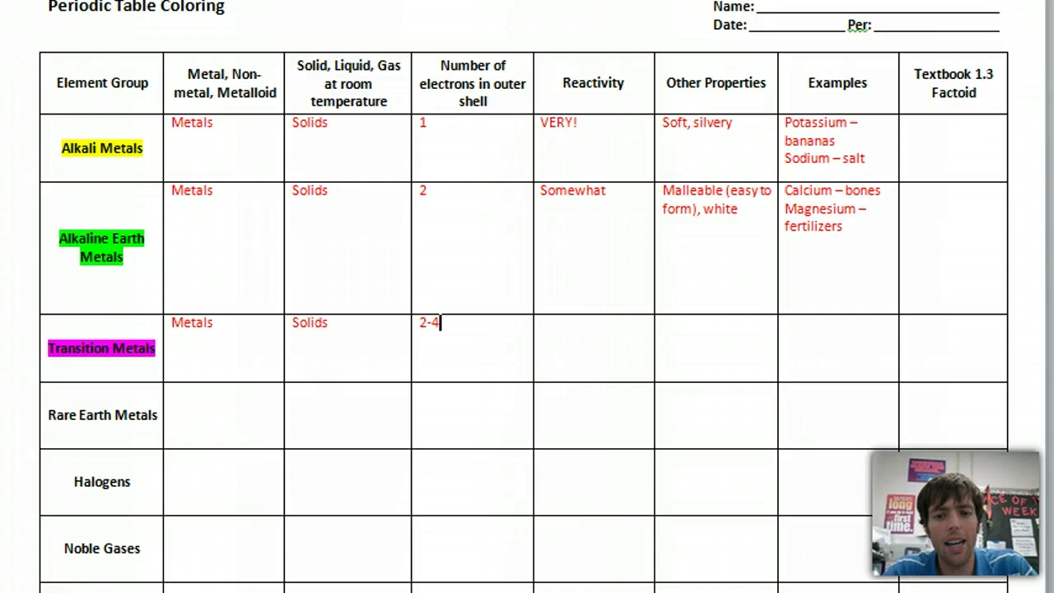
key(Tab)
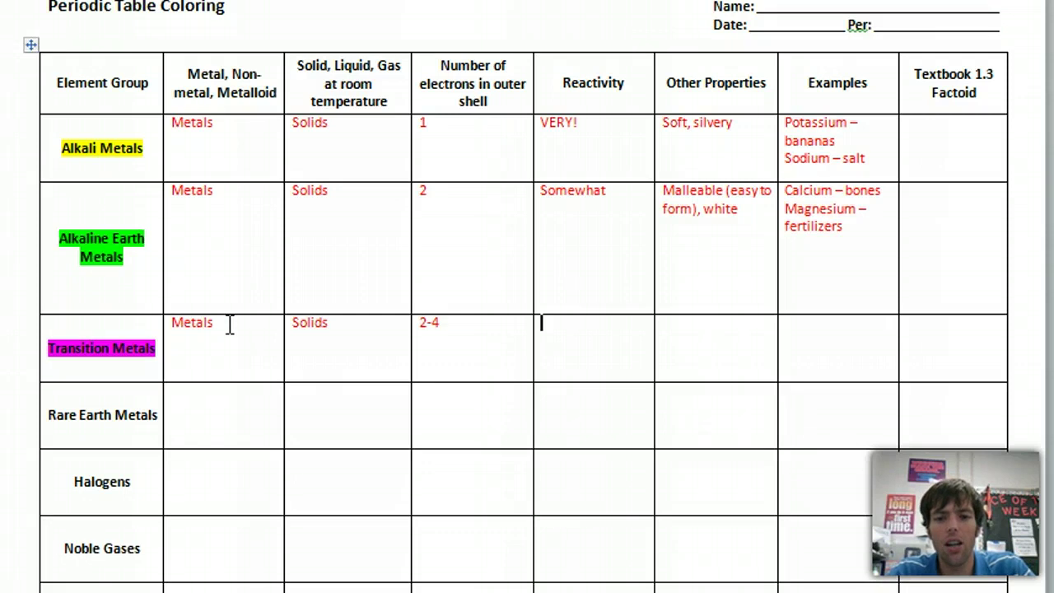
text(Not really)
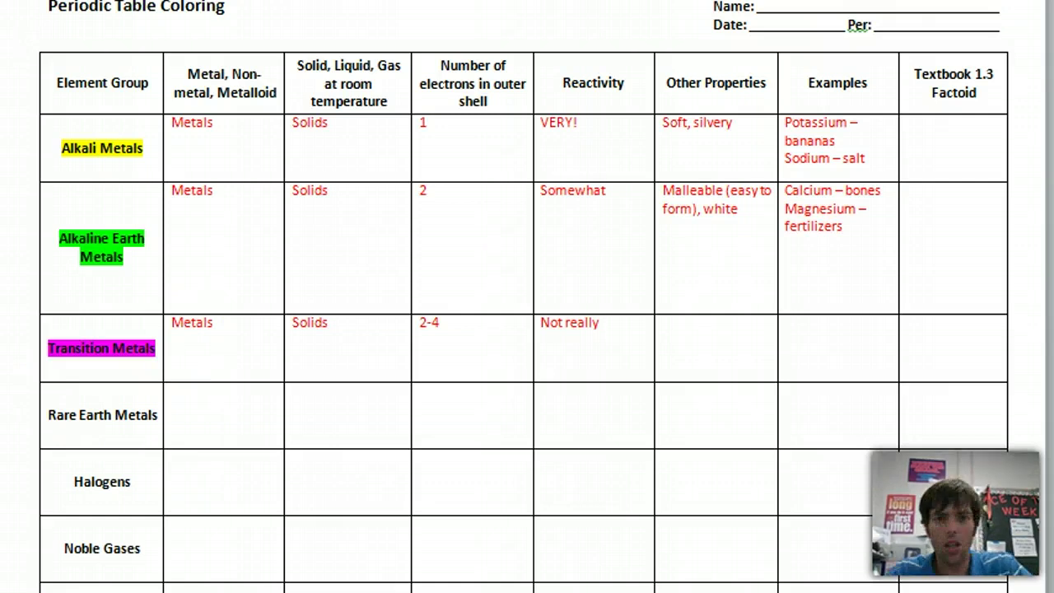
key(BackSpace)
key(BackSpace)
key(BackSpace)
key(BackSpace)
key(BackSpace)
key(BackSpace)
key(BackSpace)
key(BackSpace)
key(BackSpace)
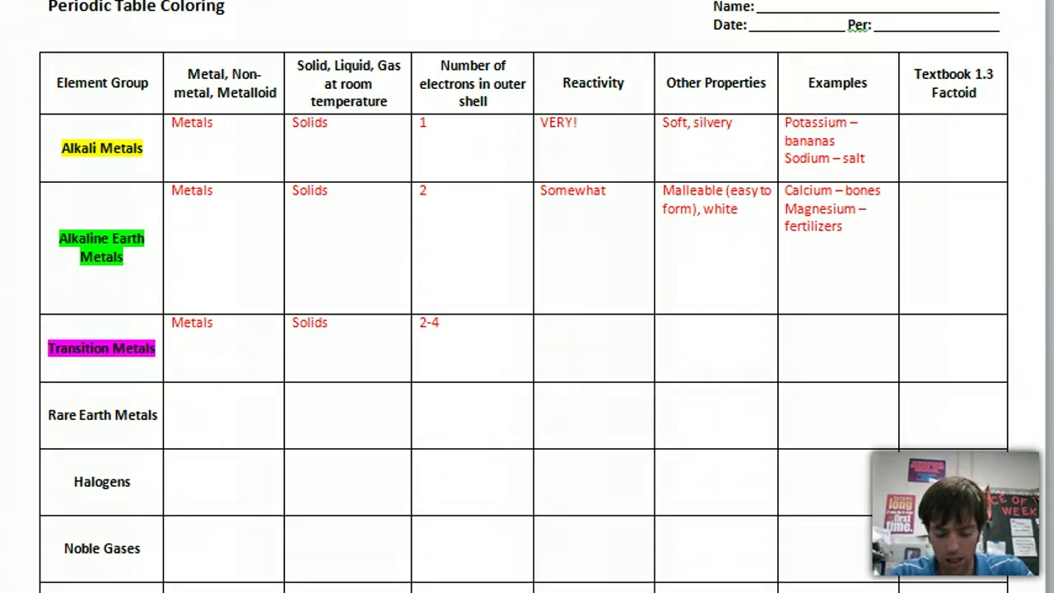
text(leas)
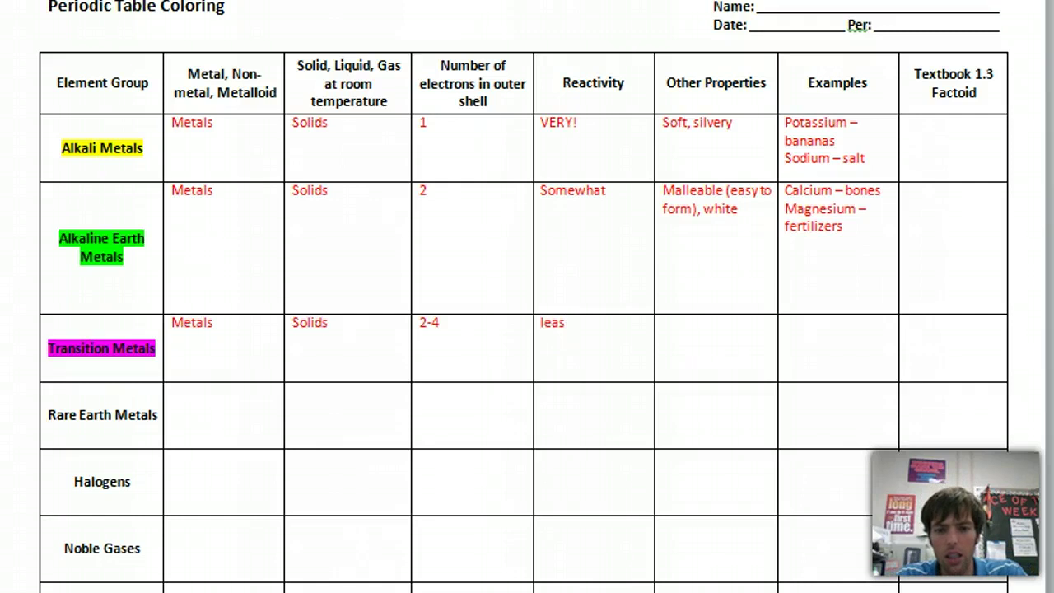
text(t)
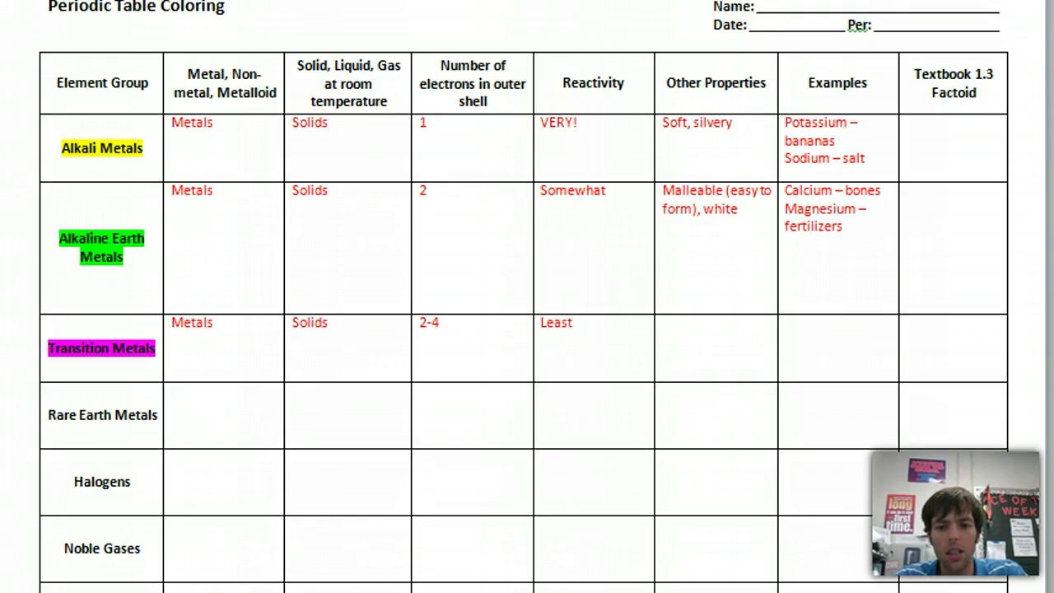
click(664, 323)
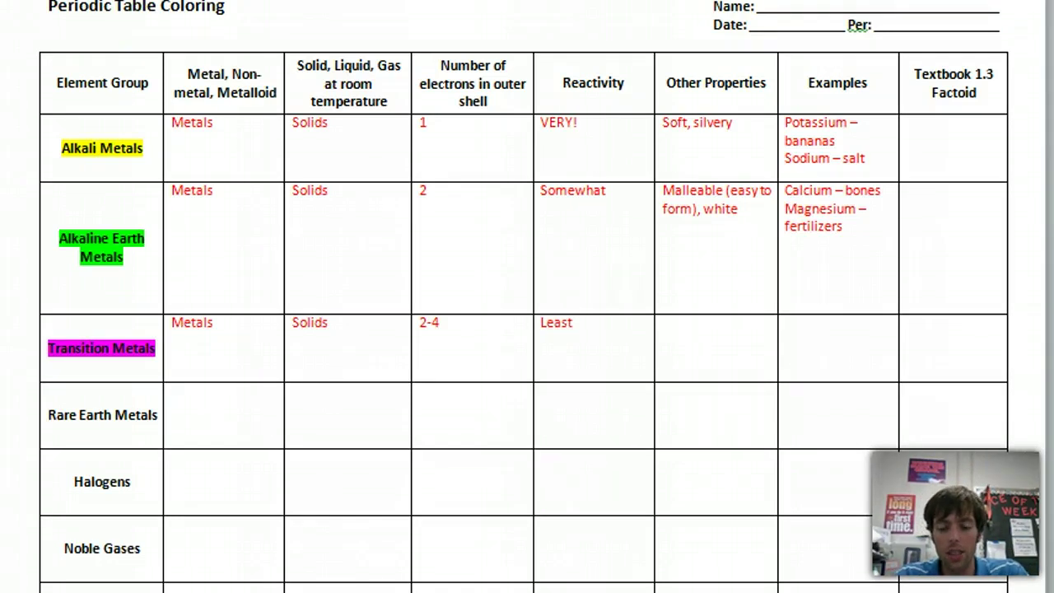
text(conductors)
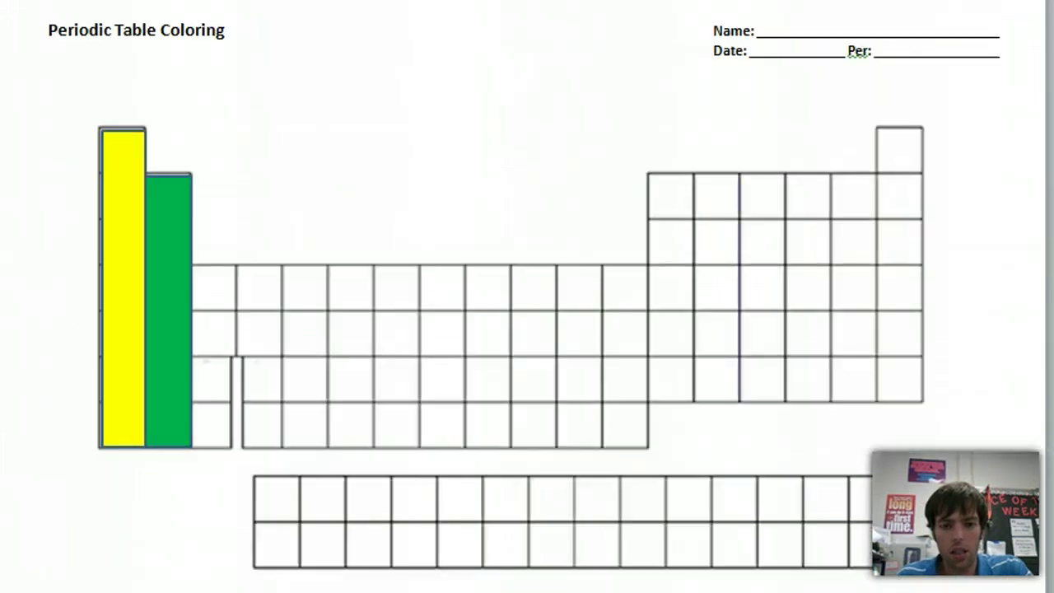
Paste a copy of the green column shape and stretch it over the transition metals block.
scroll(527, 296, down, 3)
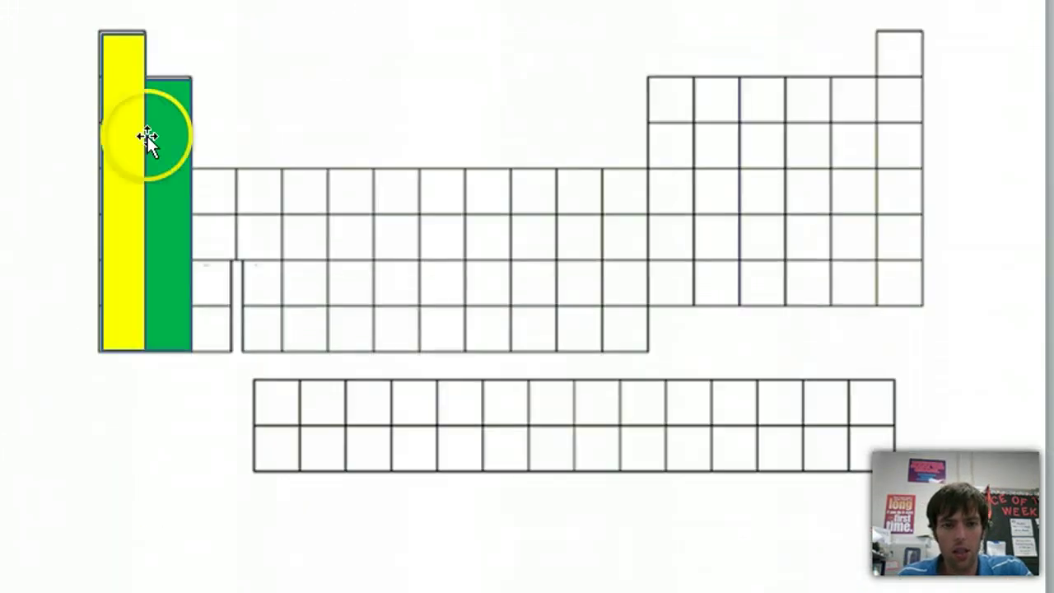
key(ctrl+v)
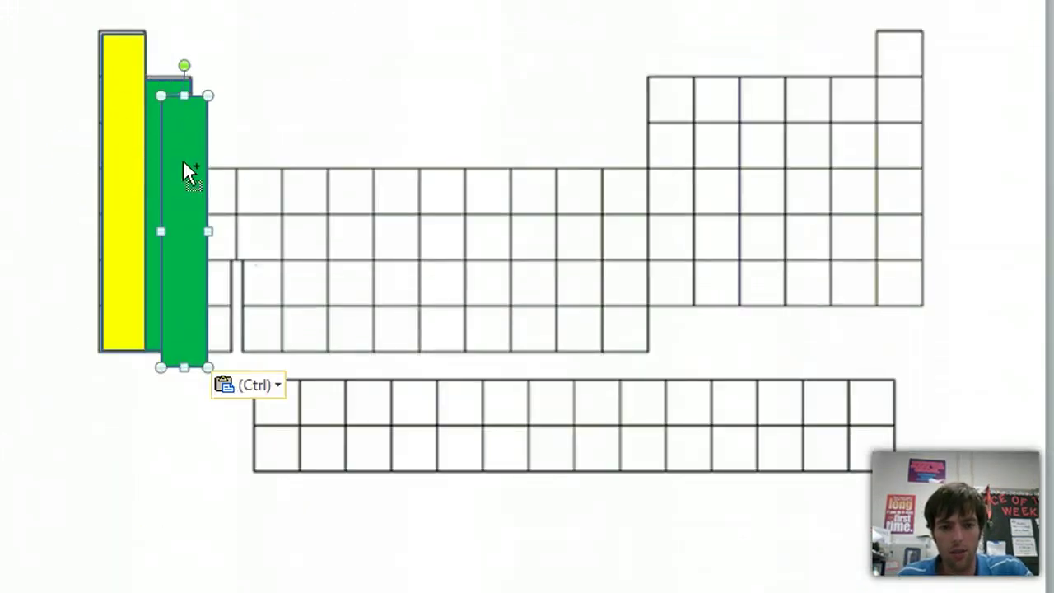
drag(191, 168, 240, 239)
mouse_move(252, 167)
mouse_down()
mouse_move(607, 382)
mouse_move(653, 355)
mouse_move(644, 352)
mouse_up()
click(417, 294)
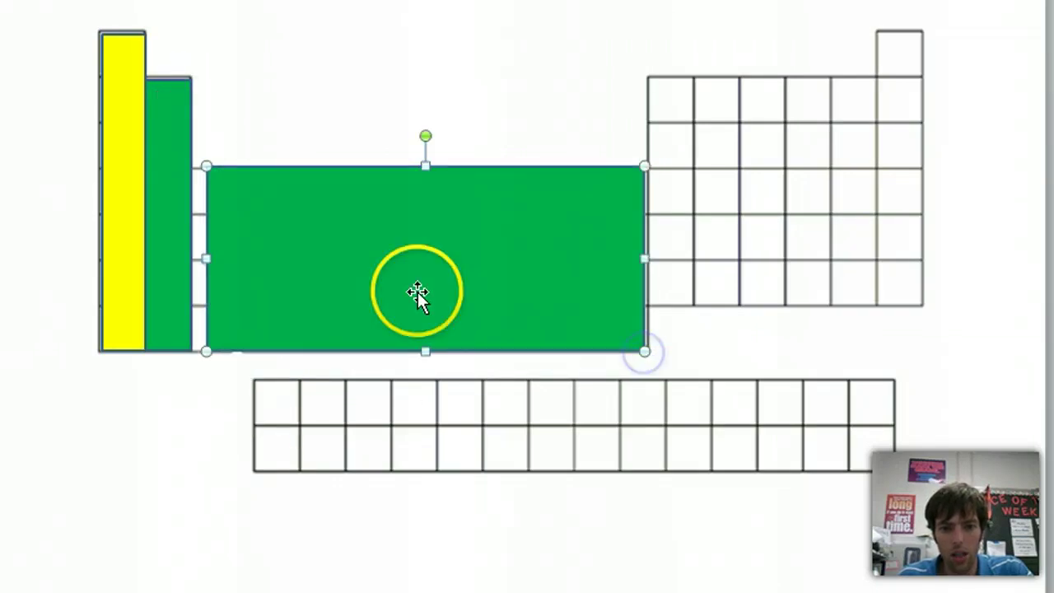
drag(208, 259, 198, 258)
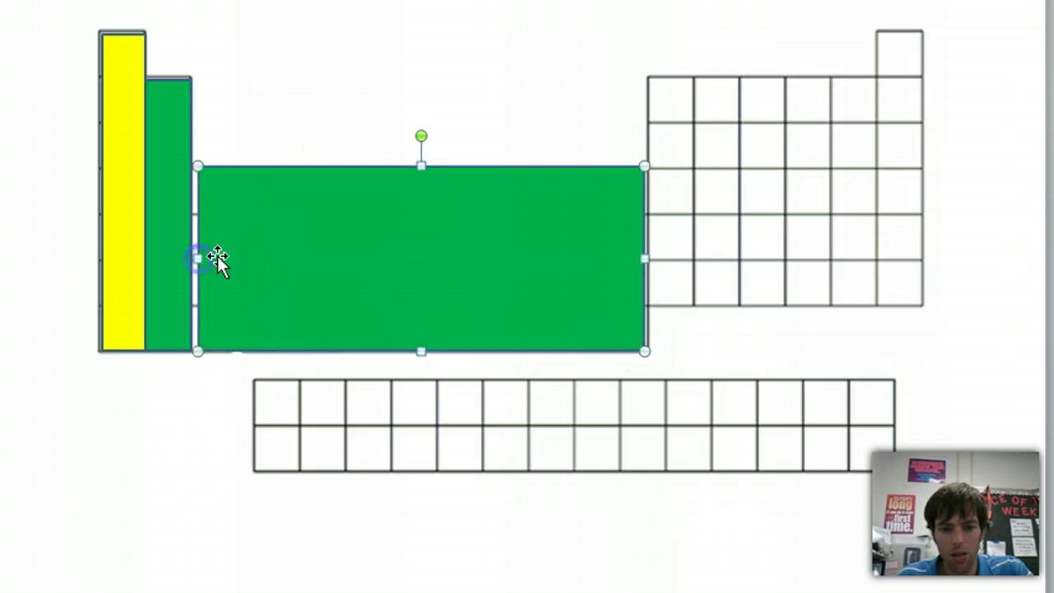
Give the new rectangle a purple custom fill colour.
right_click(265, 258)
click(346, 589)
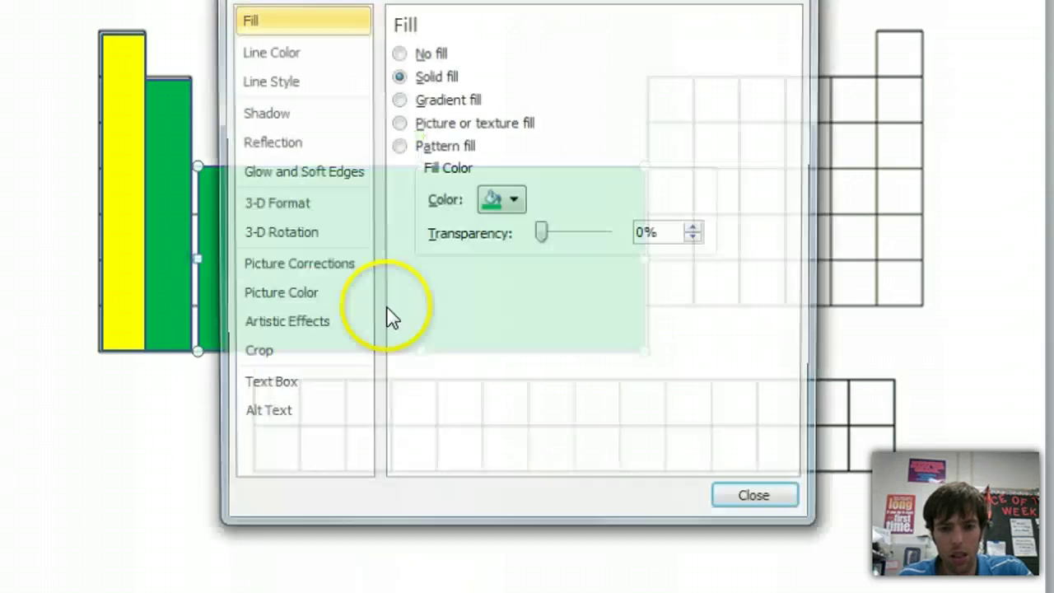
click(513, 200)
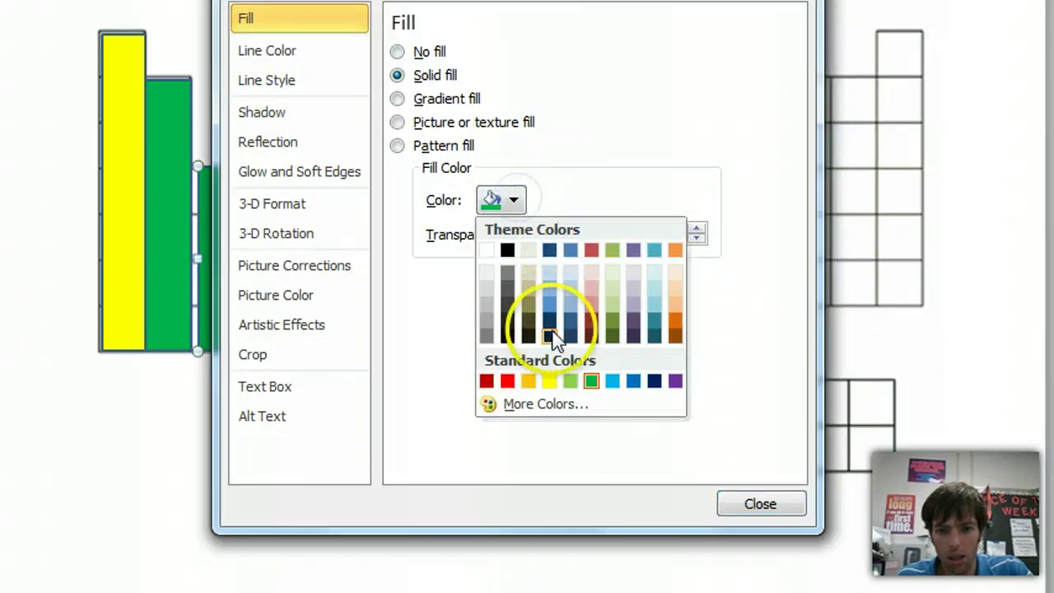
click(559, 406)
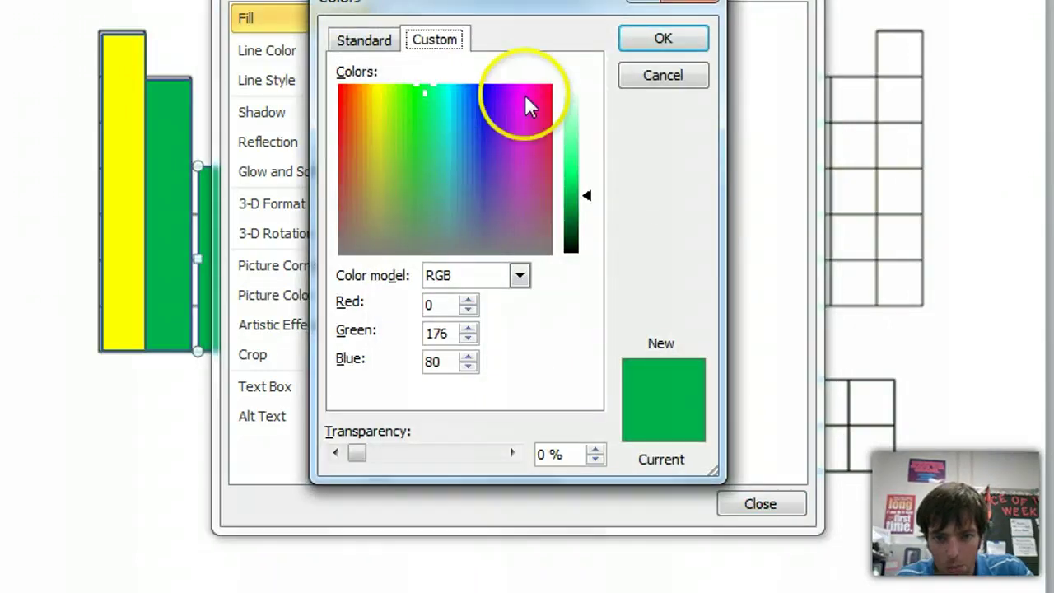
click(525, 96)
click(661, 39)
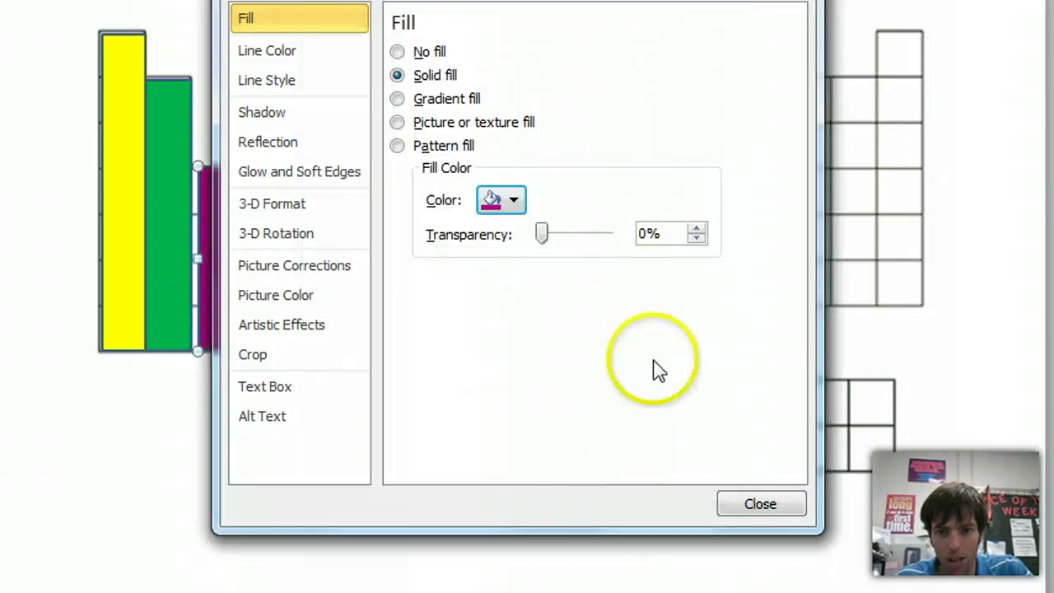
click(759, 504)
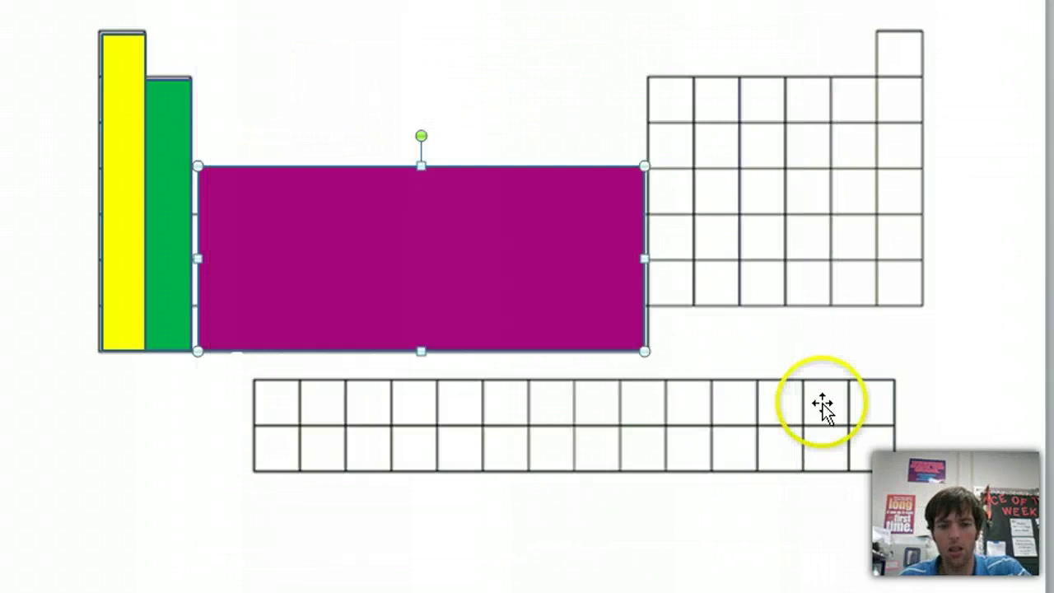
Lighten the rectangle's fill from purple to light pink.
right_click(585, 258)
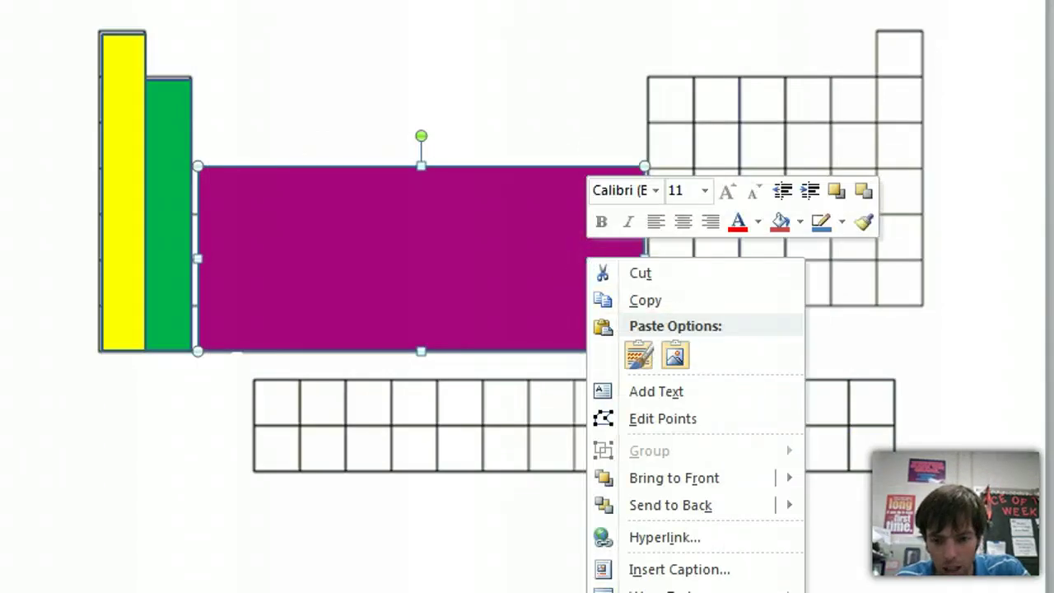
click(659, 592)
click(512, 200)
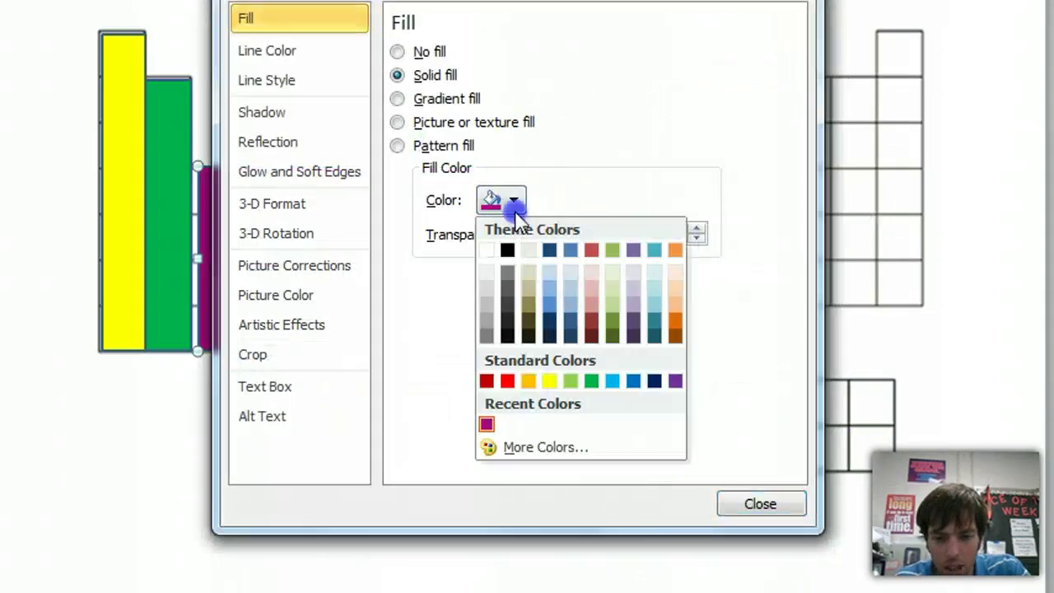
click(527, 448)
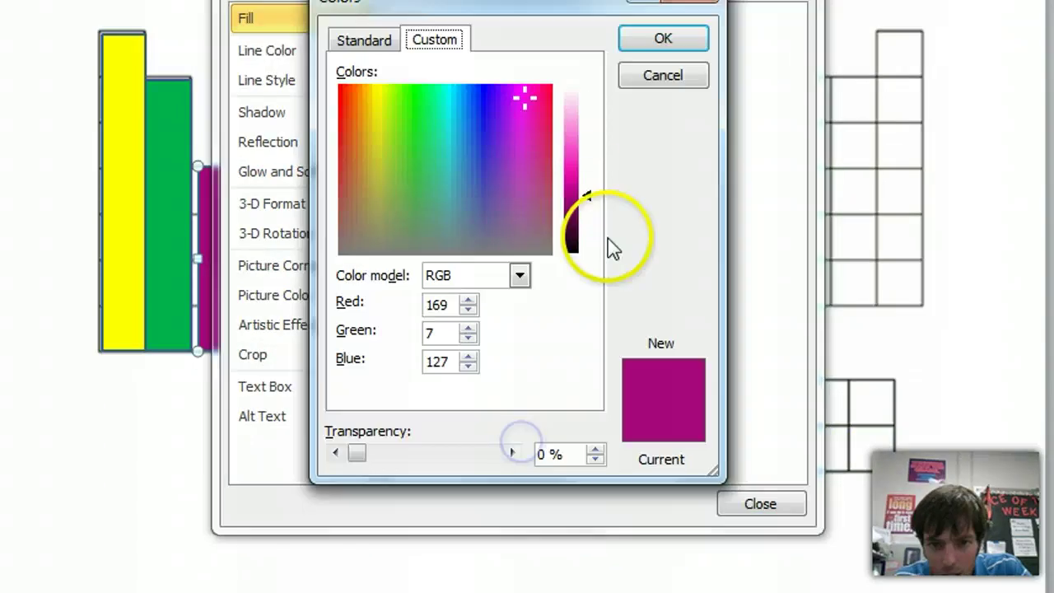
drag(571, 155, 578, 136)
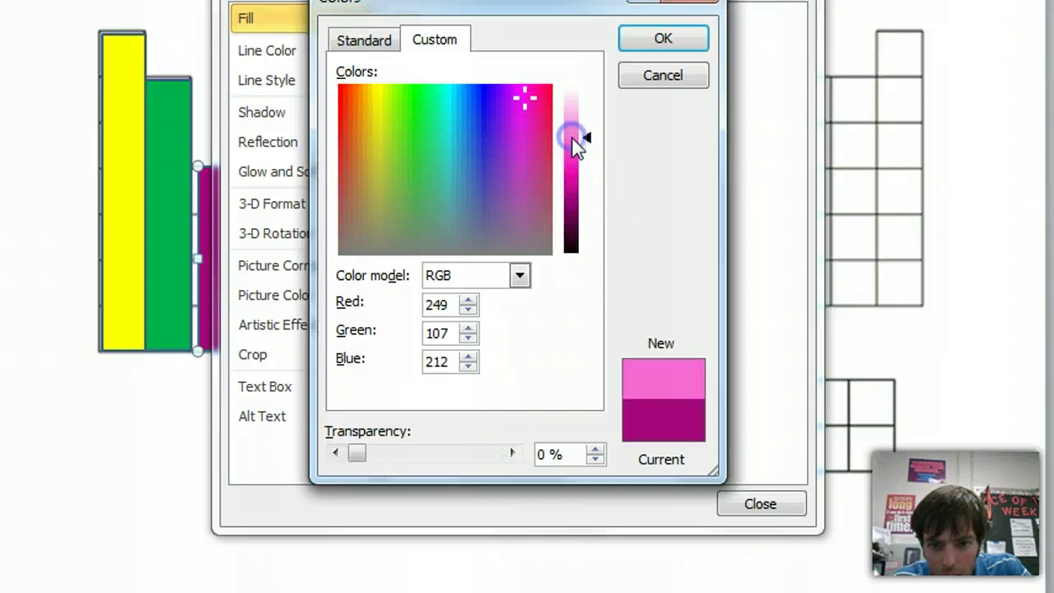
click(663, 38)
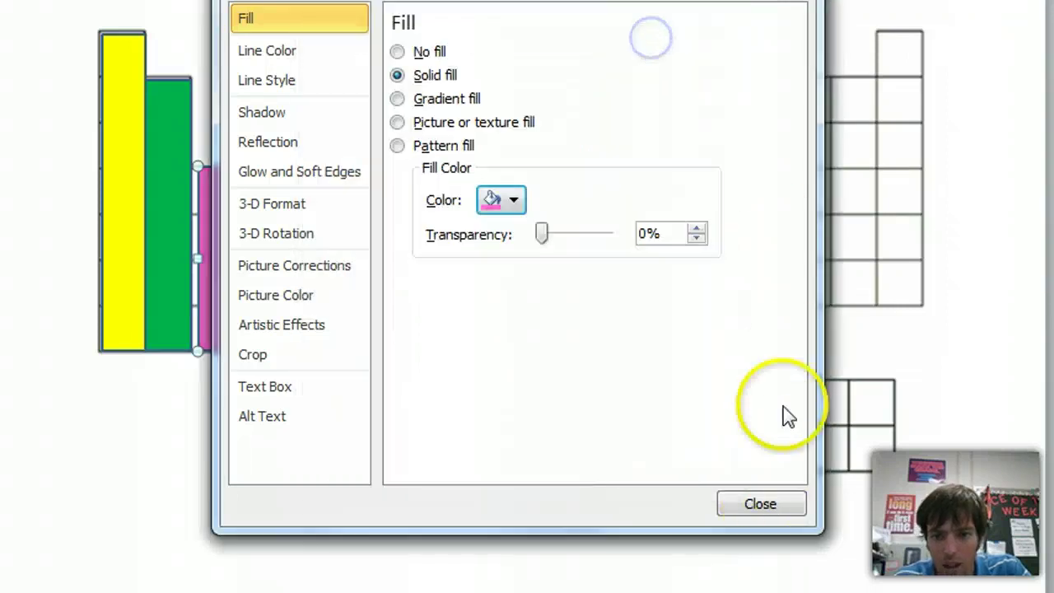
click(777, 504)
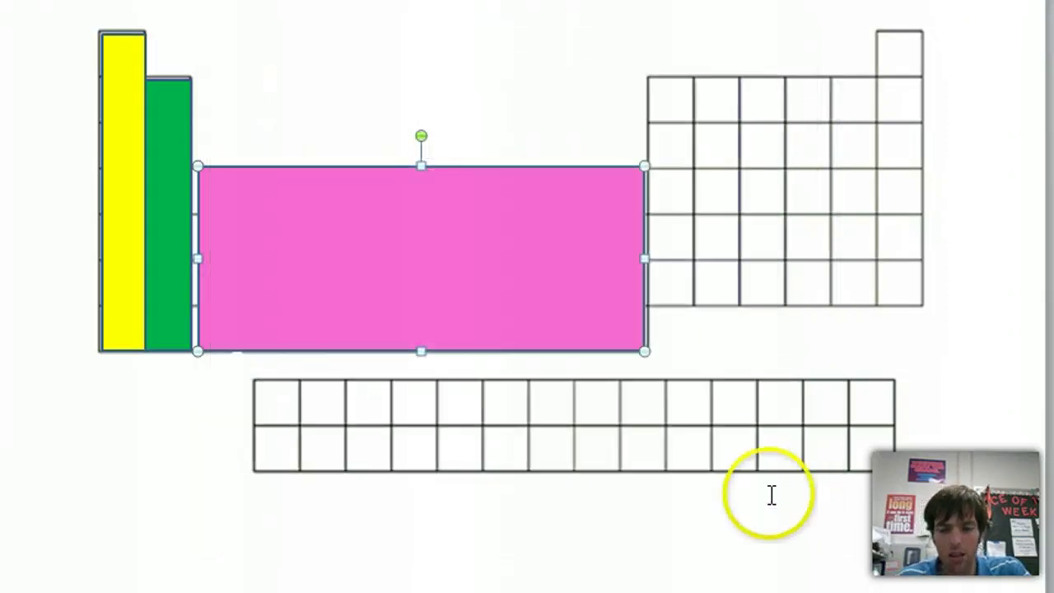